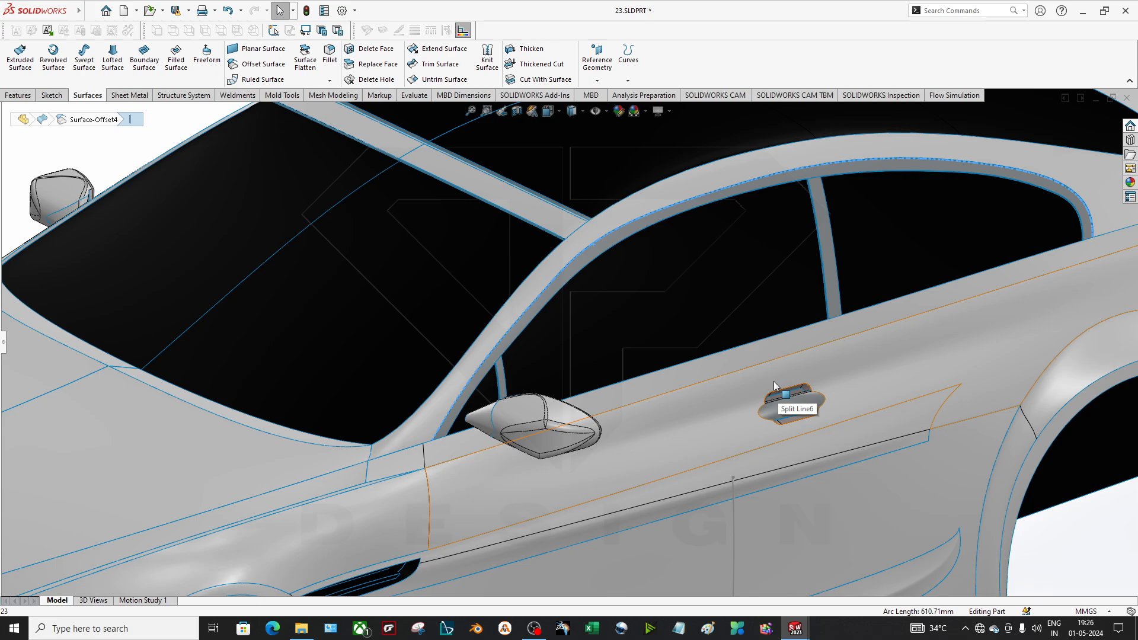
Step: Create a new part document
{"action": "scroll", "coordinate": [777, 368], "scroll_direction": "up", "scroll_amount": 1}
{"action": "middle_click_drag", "start_coordinate": [602, 259], "coordinate": [537, 204]}
{"action": "scroll", "coordinate": [633, 280], "scroll_direction": "up", "scroll_amount": 3}
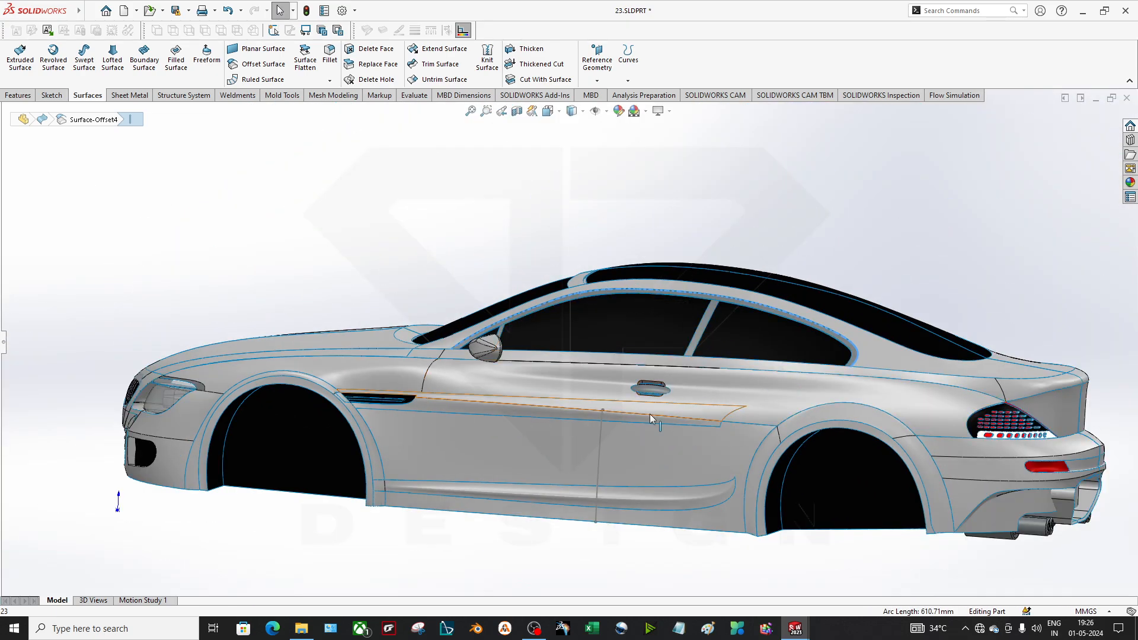
{"action": "middle_click_drag", "start_coordinate": [649, 413], "coordinate": [822, 356]}
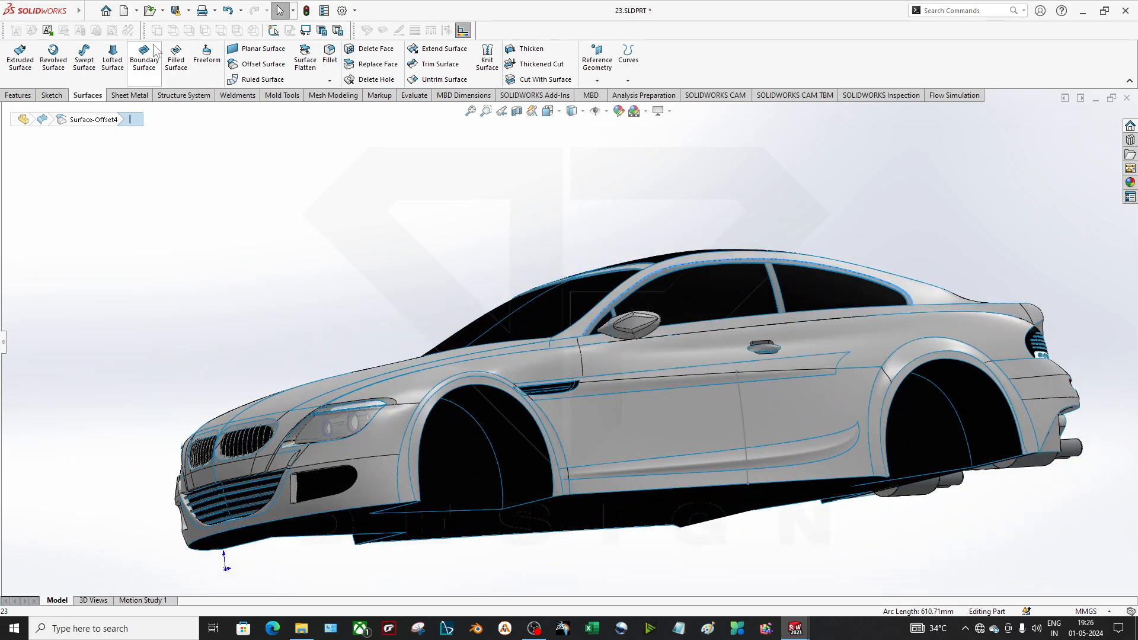
{"action": "left_click", "coordinate": [124, 10]}
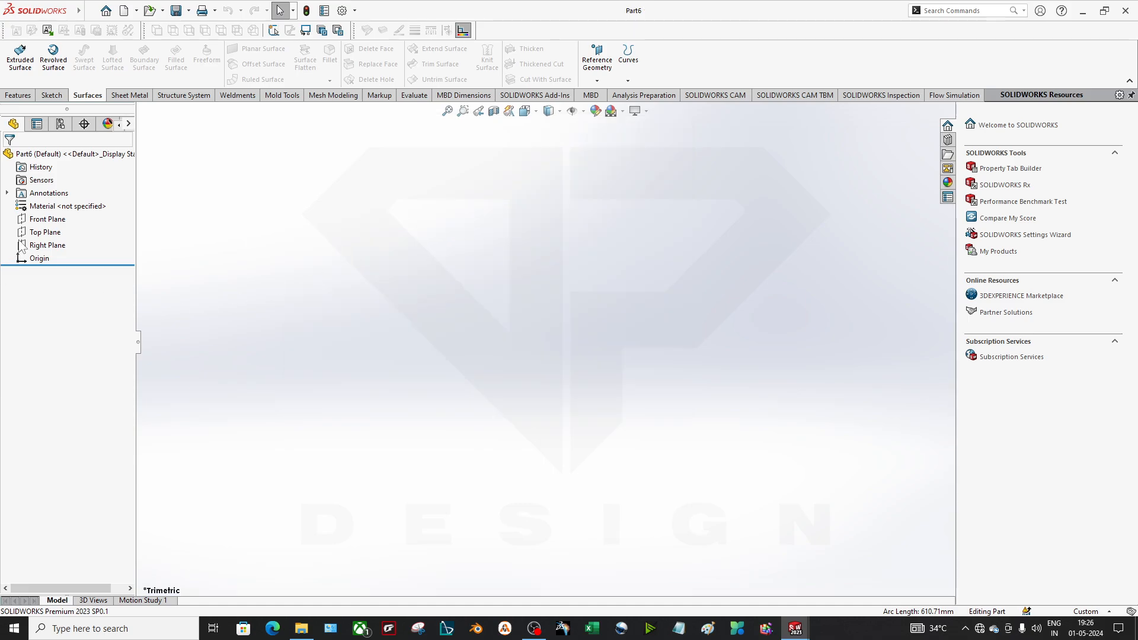
{"action": "left_click", "coordinate": [47, 219]}
{"action": "left_click", "coordinate": [39, 205]}
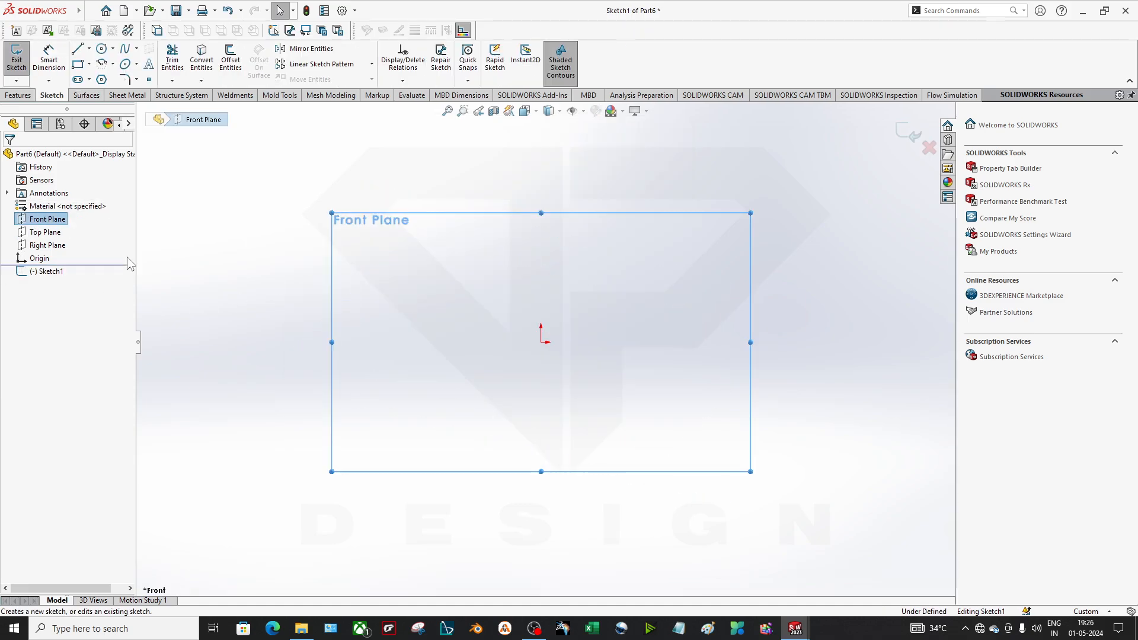
{"action": "left_click", "coordinate": [919, 135]}
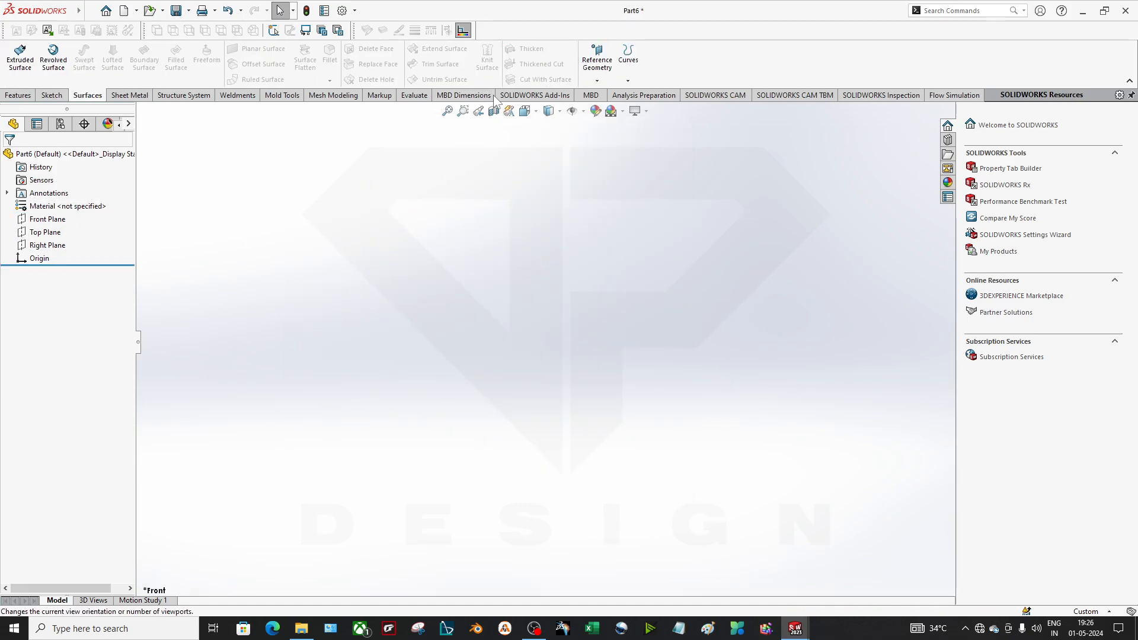
{"action": "left_click", "coordinate": [26, 96]}
{"action": "left_click", "coordinate": [504, 54]}
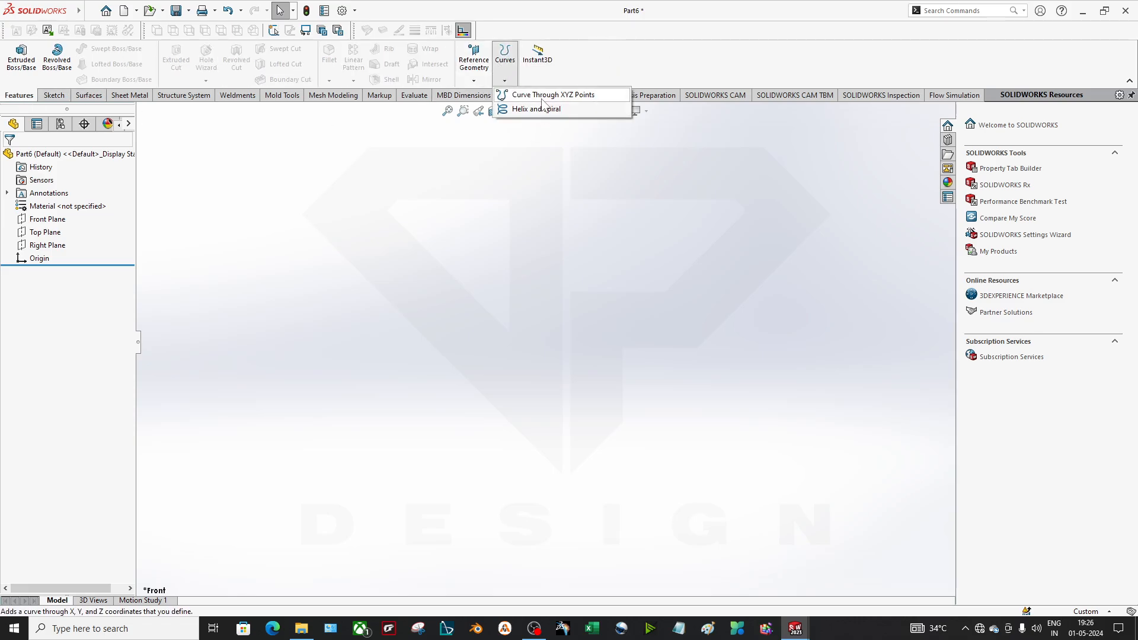
{"action": "left_click", "coordinate": [556, 190]}
{"action": "left_click", "coordinate": [504, 82]}
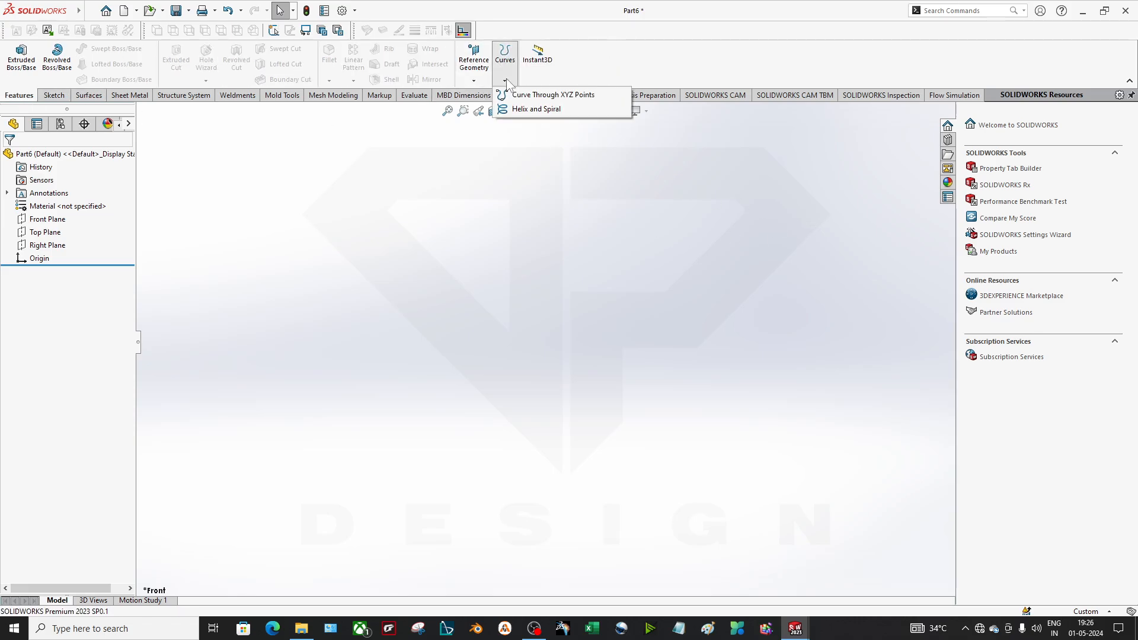
{"action": "left_click", "coordinate": [88, 95]}
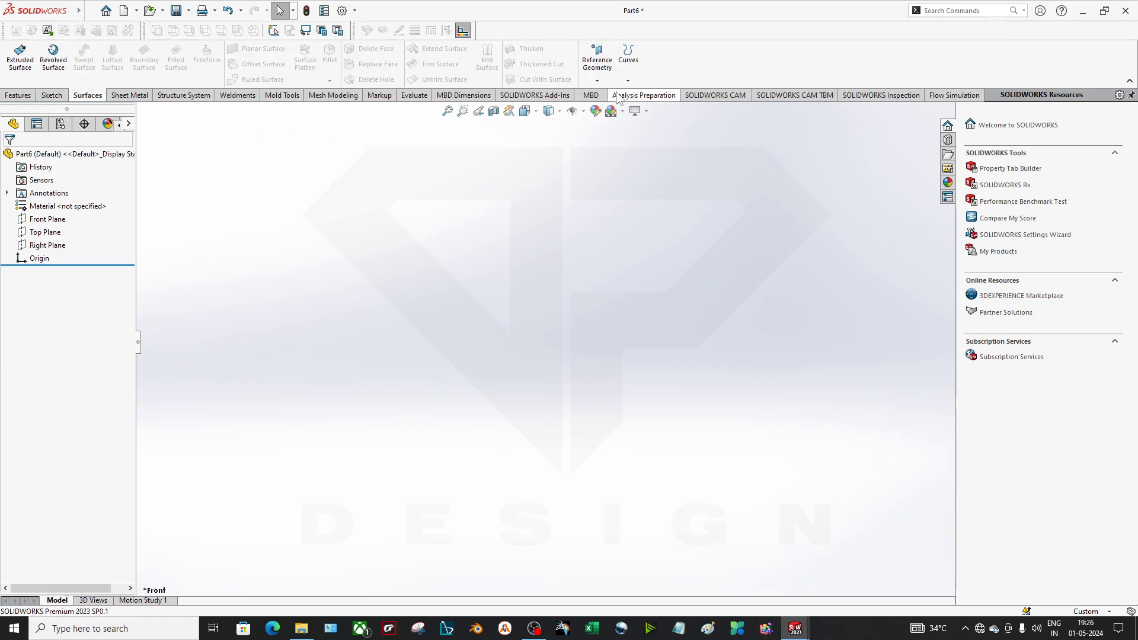
{"action": "left_click", "coordinate": [628, 80]}
{"action": "left_click", "coordinate": [661, 155]}
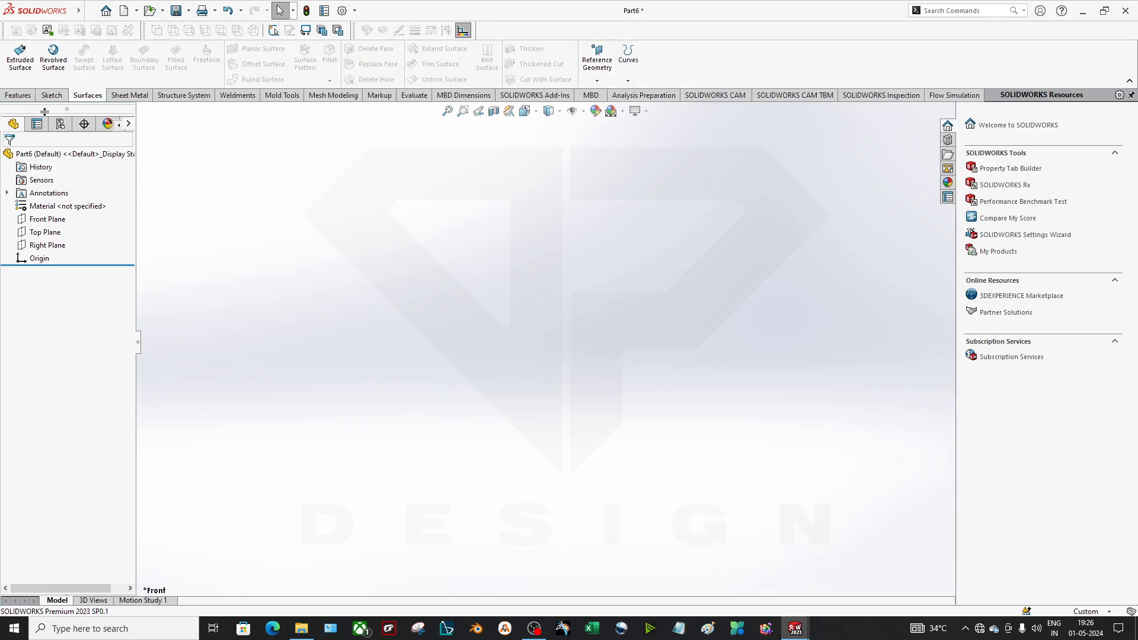
Step: Start a new sketch on the Front Plane
{"action": "left_click", "coordinate": [19, 95]}
{"action": "right_click", "coordinate": [30, 220]}
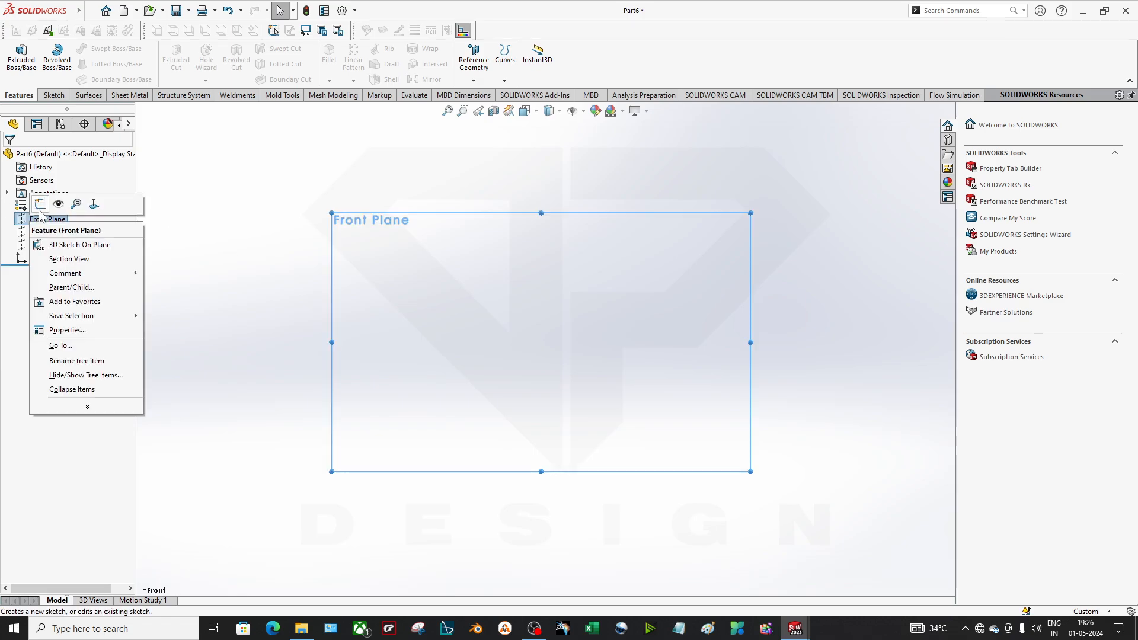
{"action": "left_click", "coordinate": [39, 202]}
{"action": "left_click", "coordinate": [19, 94]}
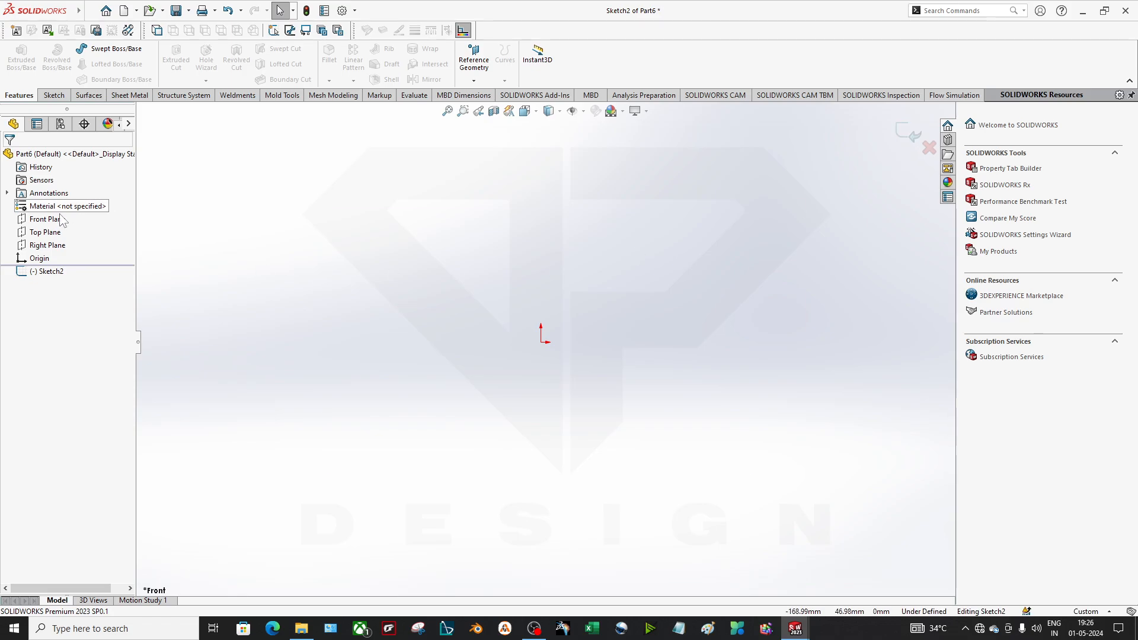
{"action": "left_click", "coordinate": [65, 95]}
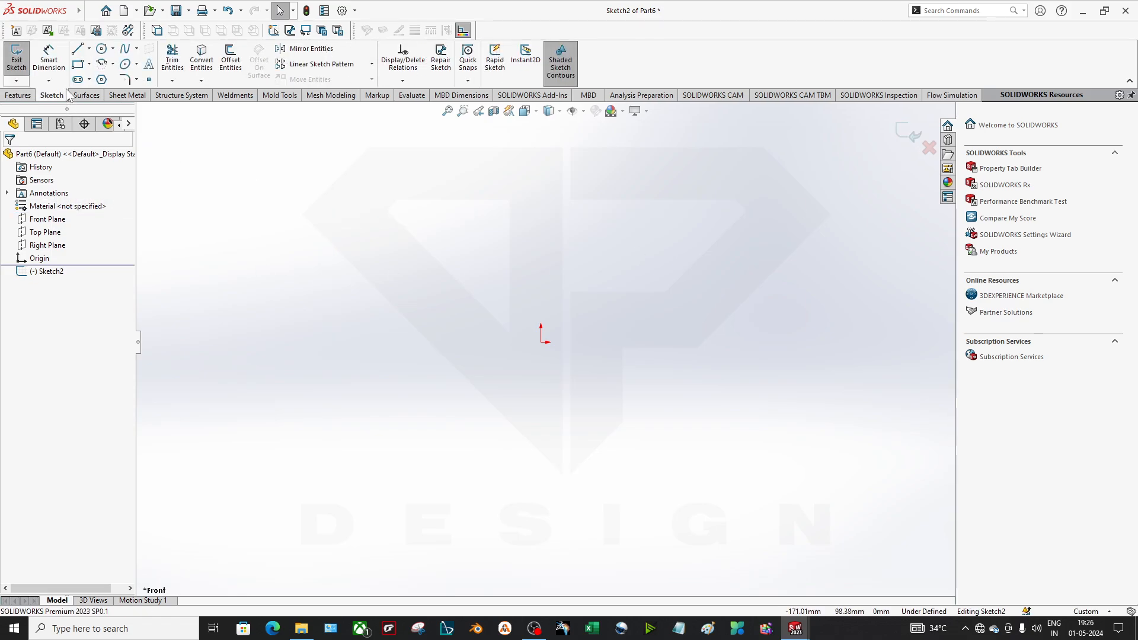
Step: Draw an open, wavy eight-point spline above the origin, spanning both sides of it
{"action": "left_click", "coordinate": [77, 49]}
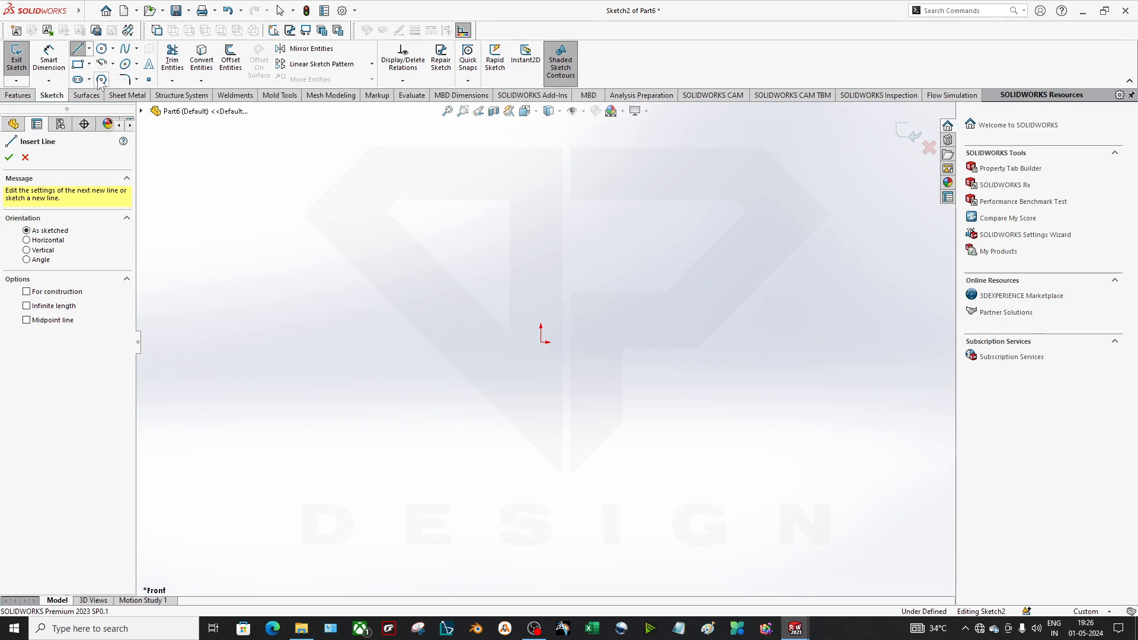
{"action": "left_click", "coordinate": [125, 48]}
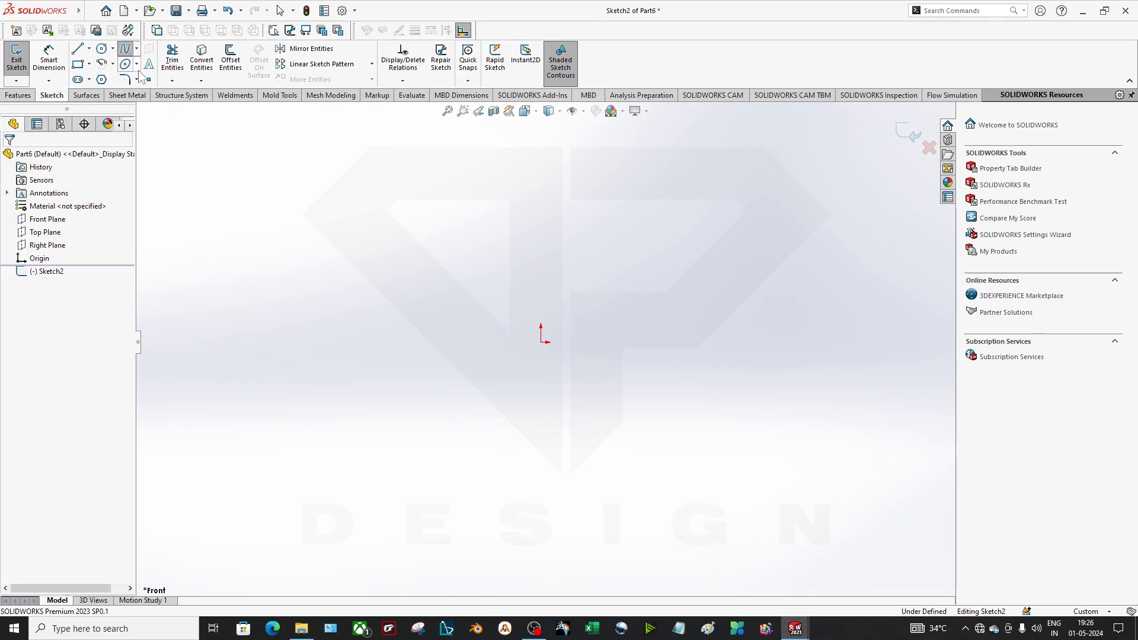
{"action": "left_click", "coordinate": [257, 331]}
{"action": "left_click", "coordinate": [323, 296]}
{"action": "left_click", "coordinate": [421, 276]}
{"action": "left_click", "coordinate": [517, 287]}
{"action": "left_click", "coordinate": [580, 303]}
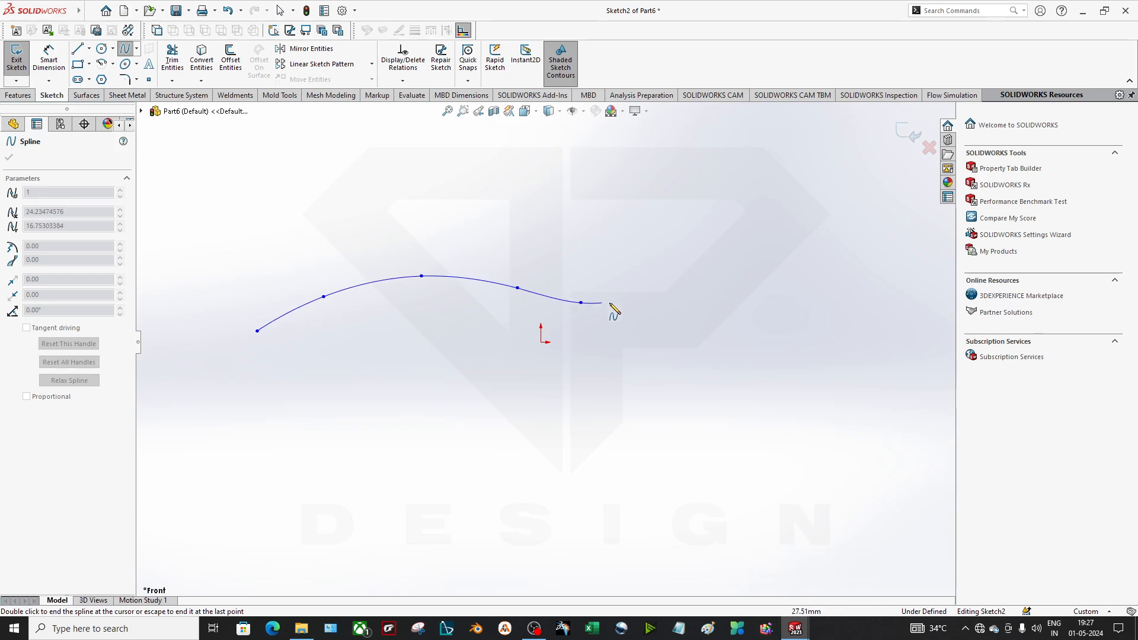
{"action": "left_click", "coordinate": [678, 297]}
{"action": "left_click", "coordinate": [768, 281]}
{"action": "left_click", "coordinate": [787, 266]}
{"action": "key", "text": "Escape"}
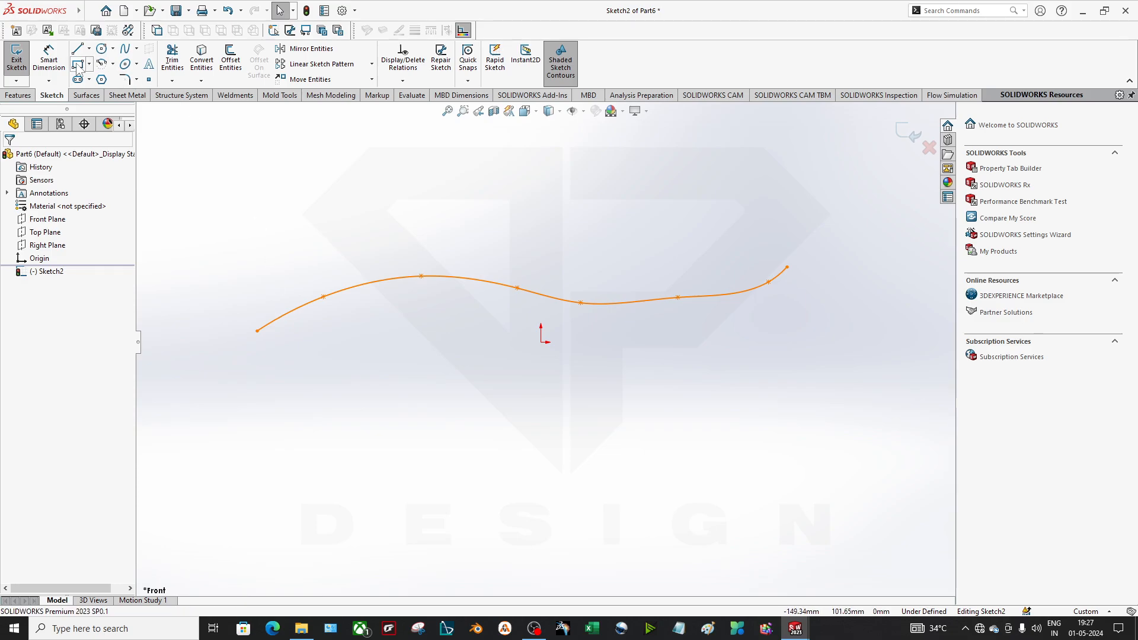
Step: Dimension the horizontal distance from the spline's left endpoint to the origin as 120 mm
{"action": "left_click", "coordinate": [49, 59]}
{"action": "left_click", "coordinate": [257, 330]}
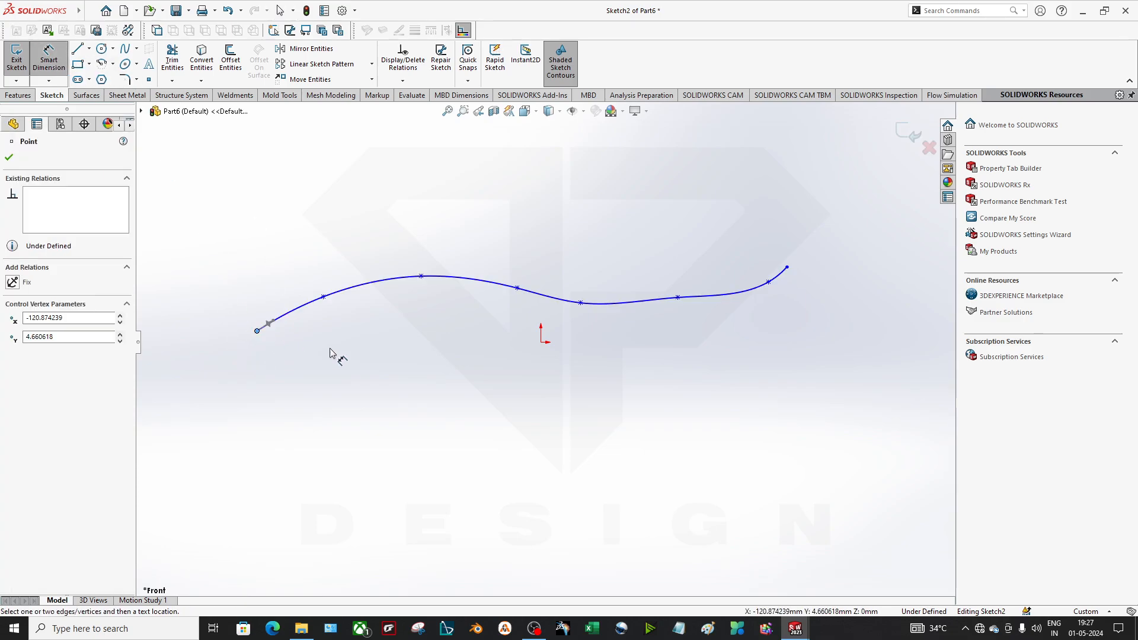
{"action": "left_click", "coordinate": [541, 344]}
{"action": "left_click", "coordinate": [415, 436]}
{"action": "type", "text": "12"}
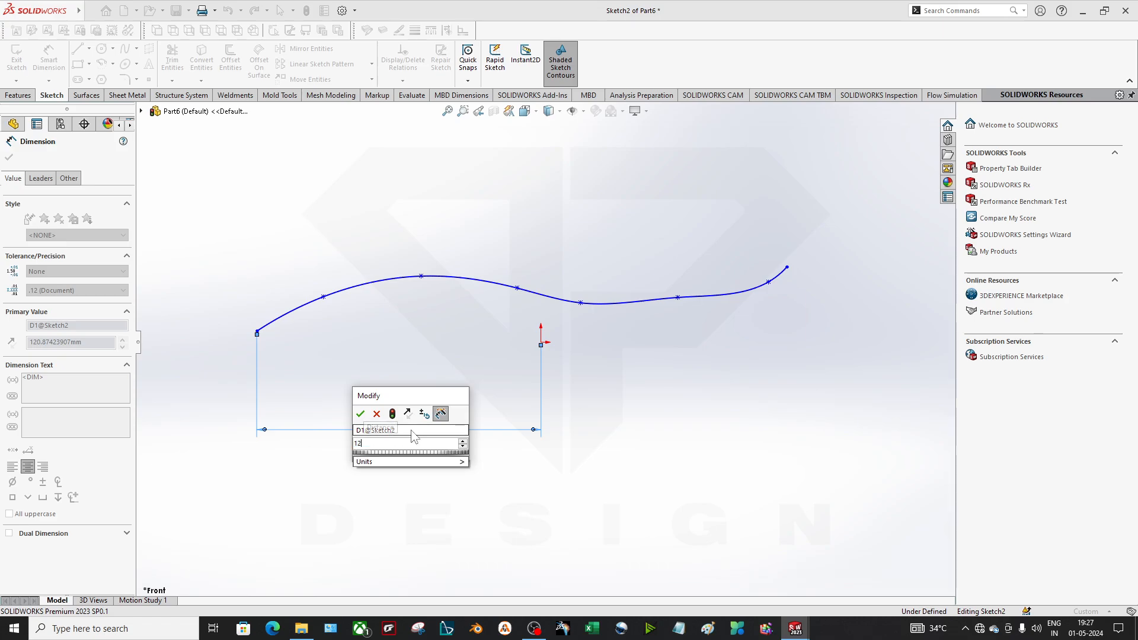
{"action": "type", "text": "0"}
{"action": "key", "text": "Return"}
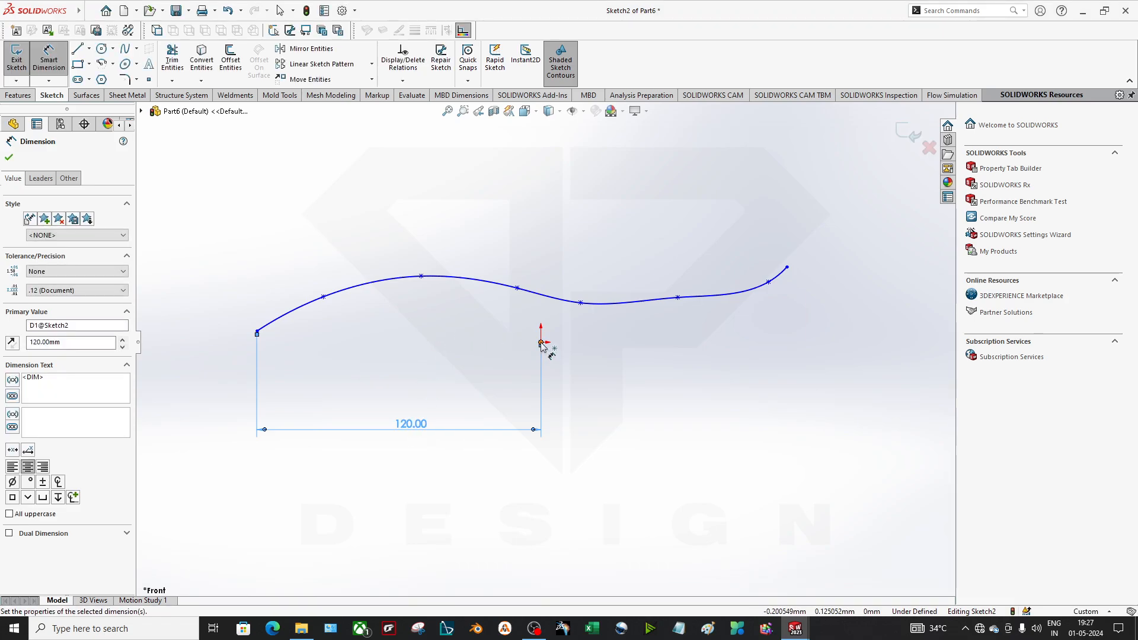
Step: Dimension the horizontal distance from the origin to the spline's right endpoint as 120 mm and exit the sketch
{"action": "left_click", "coordinate": [541, 344]}
{"action": "left_click", "coordinate": [787, 267]}
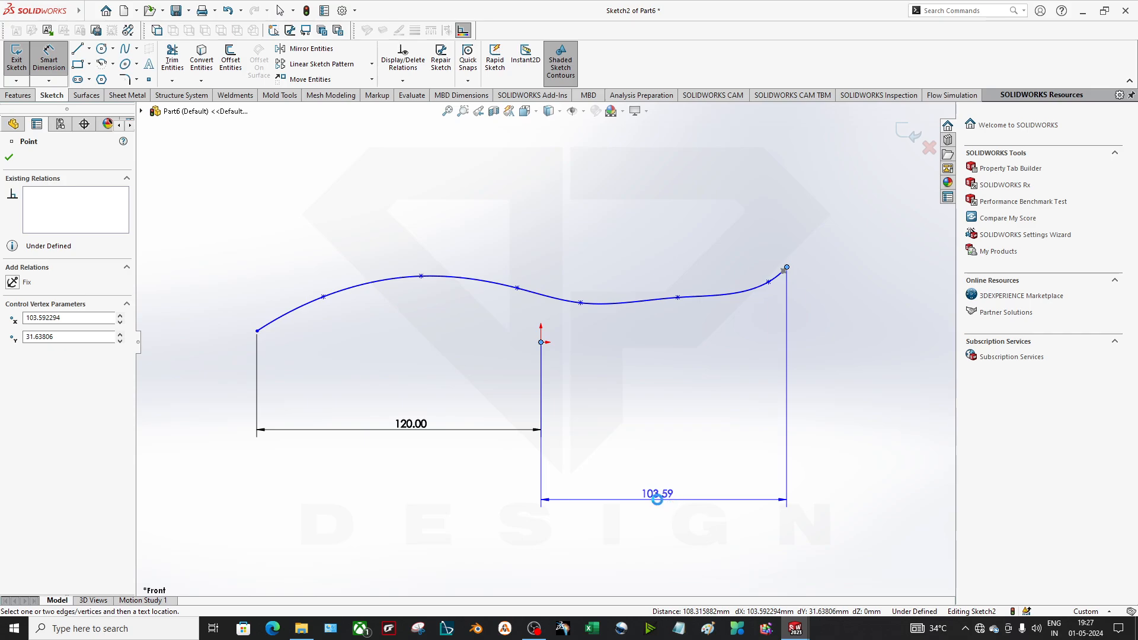
{"action": "left_click", "coordinate": [656, 500]}
{"action": "type", "text": "120"}
{"action": "key", "text": "Return"}
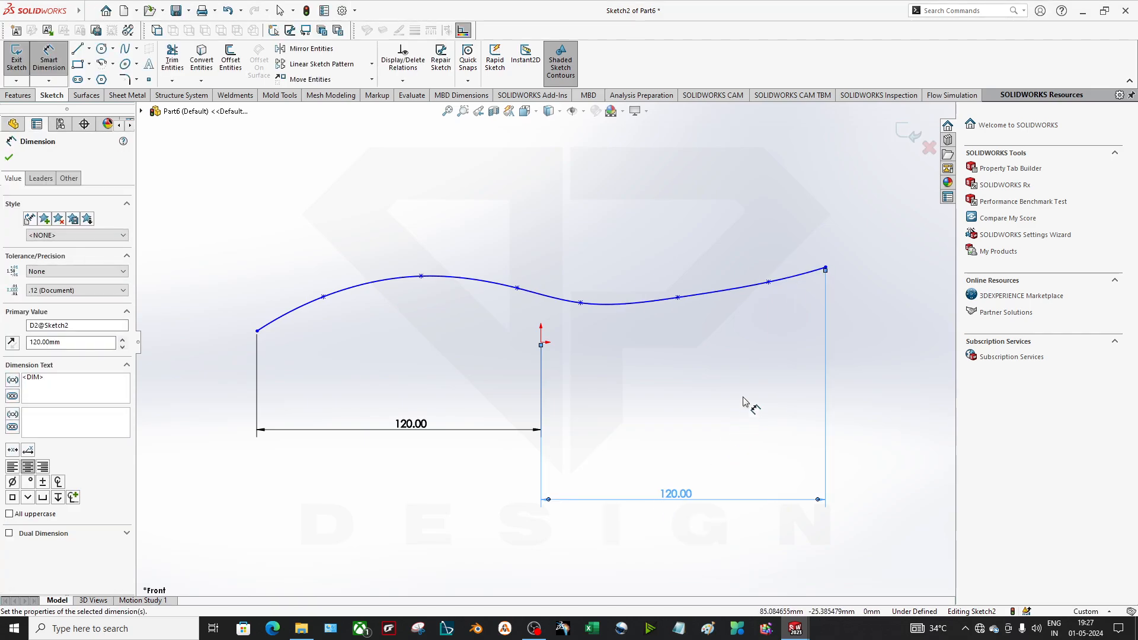
{"action": "left_click", "coordinate": [744, 402]}
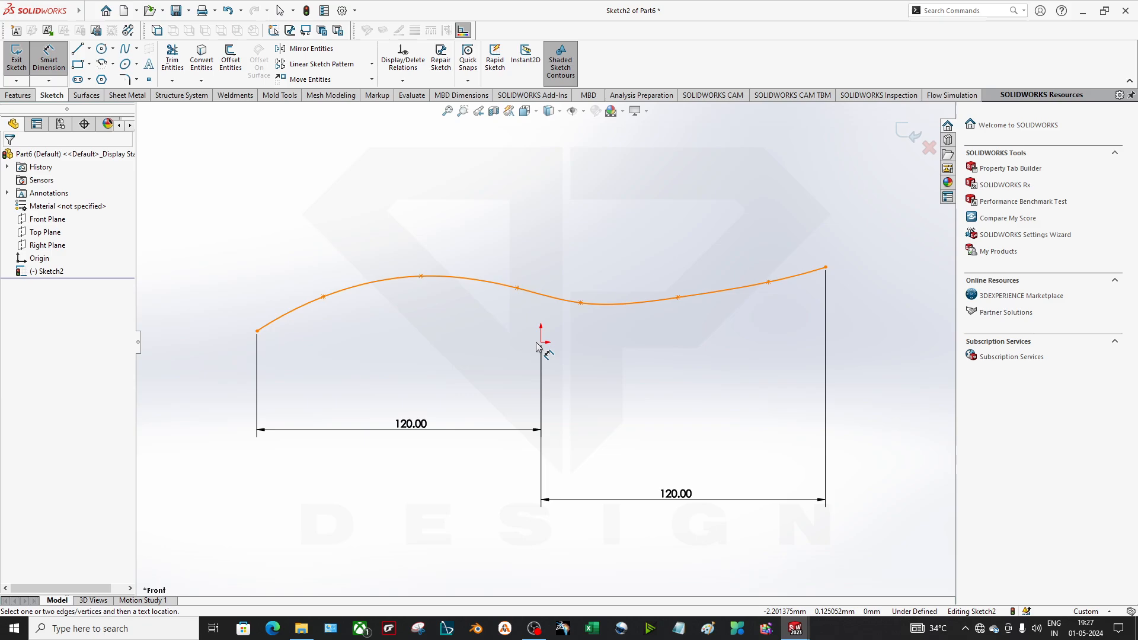
{"action": "mouse_move", "coordinate": [536, 345]}
{"action": "middle_mouse_down"}
{"action": "mouse_move", "coordinate": [566, 429]}
{"action": "mouse_move", "coordinate": [576, 398]}
{"action": "middle_mouse_up"}
{"action": "left_click", "coordinate": [903, 133]}
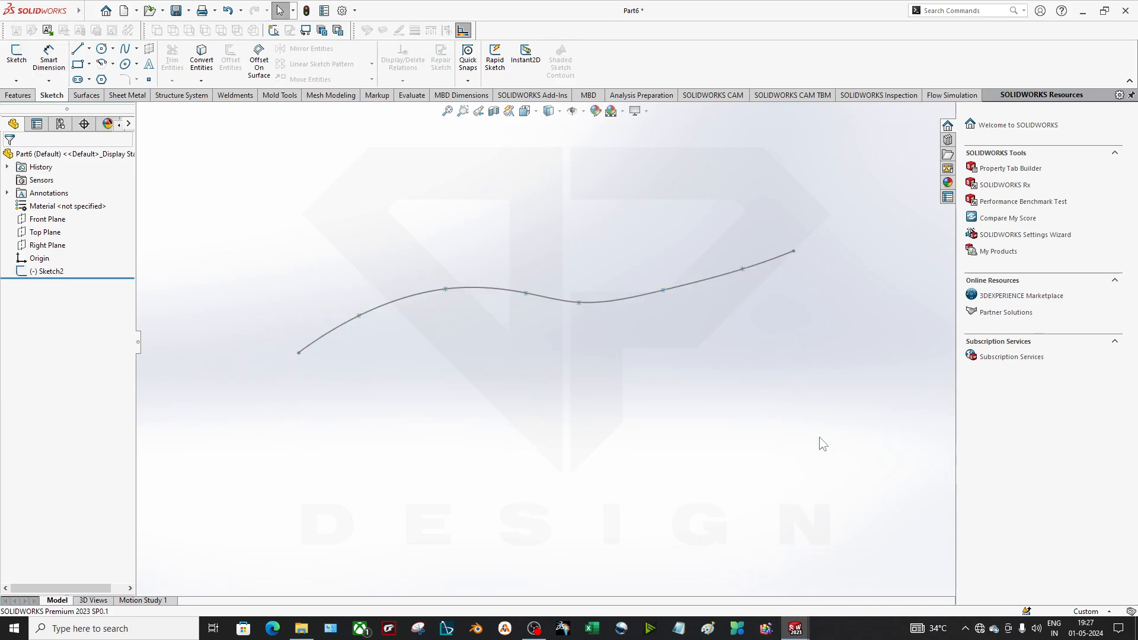
Step: Start a new sketch on the Top Plane
{"action": "mouse_move", "coordinate": [823, 444]}
{"action": "middle_mouse_down"}
{"action": "mouse_move", "coordinate": [729, 478]}
{"action": "mouse_move", "coordinate": [604, 358]}
{"action": "mouse_move", "coordinate": [596, 432]}
{"action": "mouse_move", "coordinate": [632, 443]}
{"action": "middle_mouse_up"}
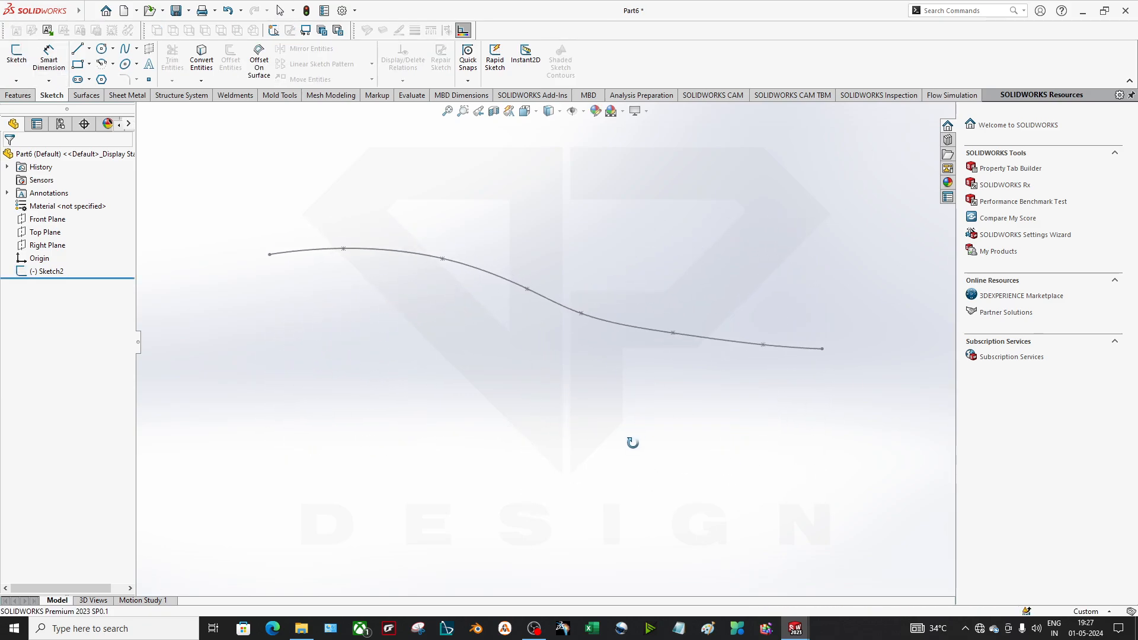
{"action": "key", "text": "space"}
{"action": "left_click", "coordinate": [442, 366]}
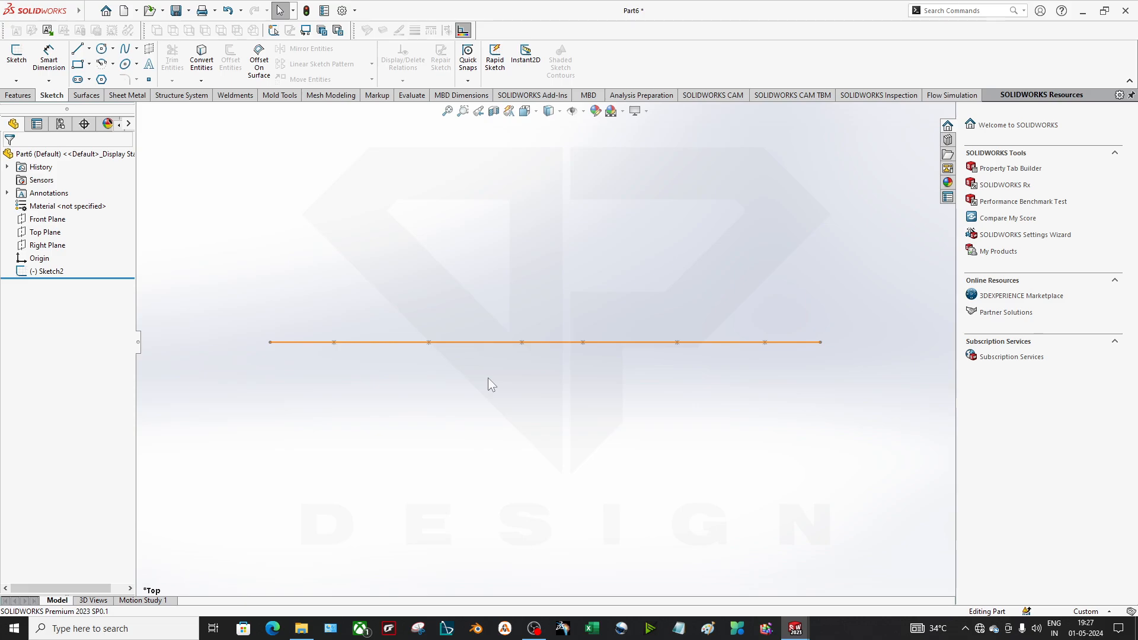
{"action": "left_click", "coordinate": [47, 220]}
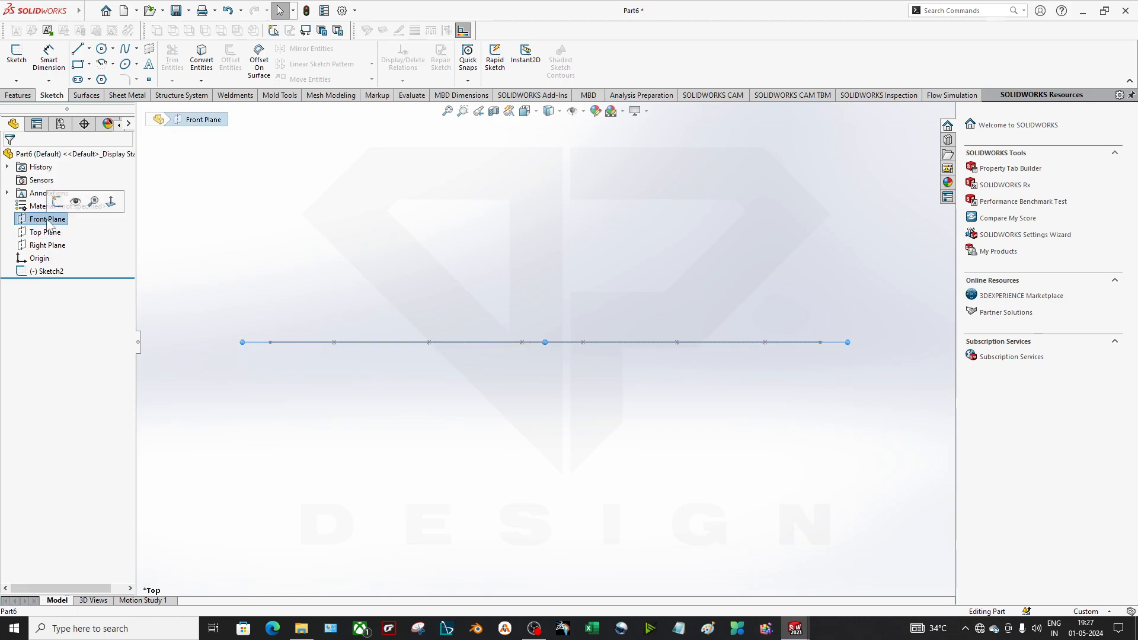
{"action": "scroll", "coordinate": [547, 363], "scroll_direction": "up", "scroll_amount": 3}
{"action": "left_click", "coordinate": [45, 232]}
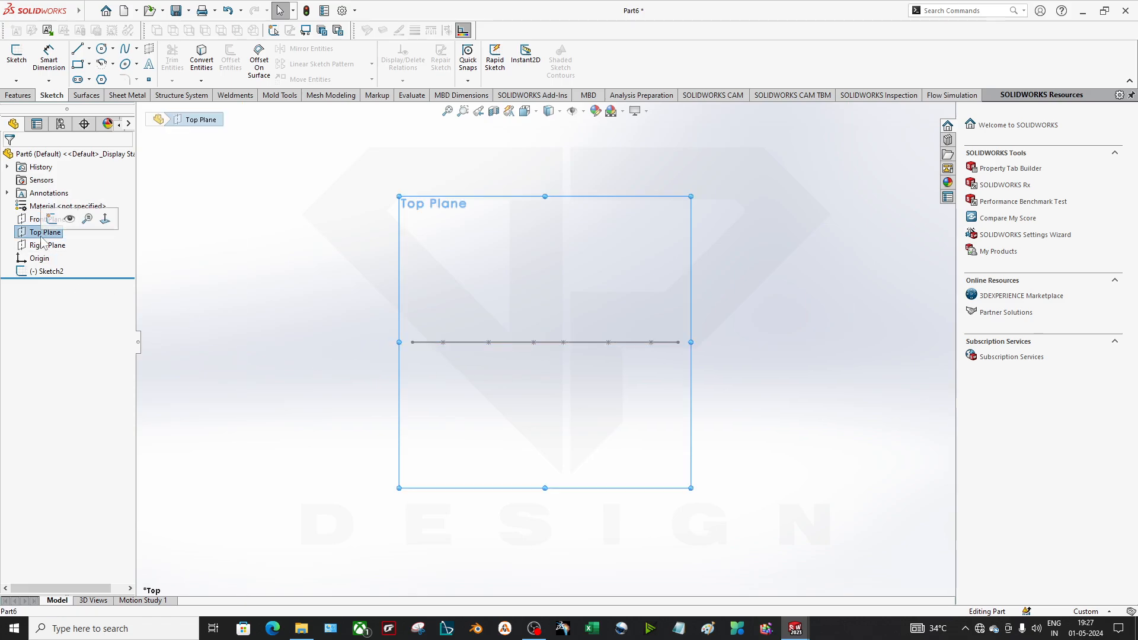
{"action": "left_click", "coordinate": [52, 219]}
Step: Orient the view normal to the Top Plane sketch after checking the first spline from other angles
{"action": "middle_click_drag", "start_coordinate": [469, 465], "coordinate": [522, 234]}
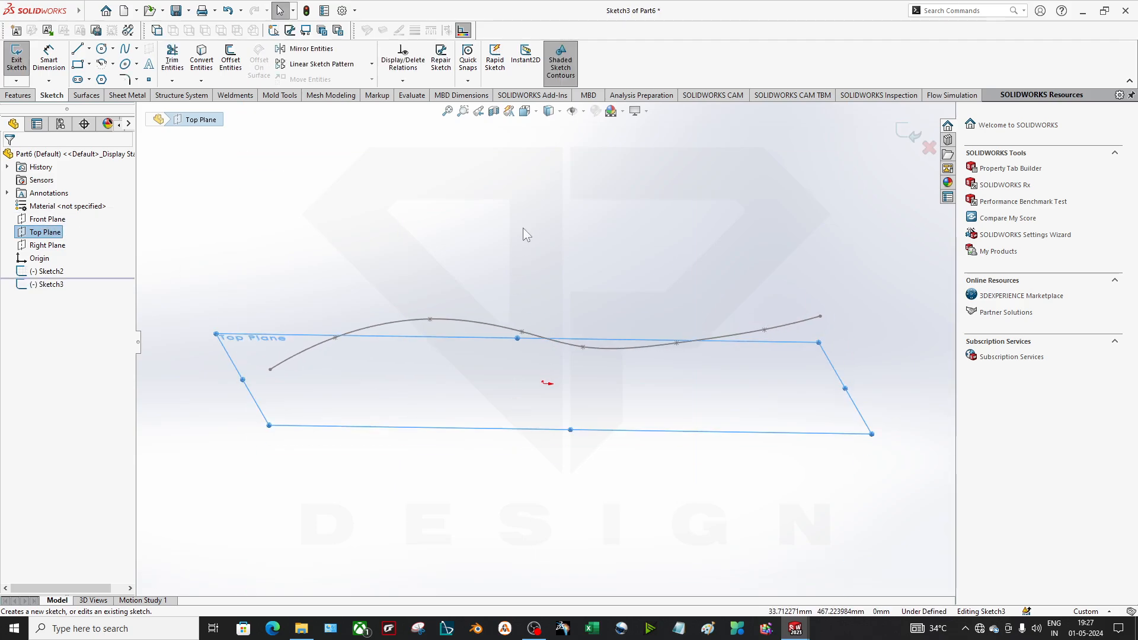
{"action": "middle_click_drag", "start_coordinate": [438, 435], "coordinate": [470, 389]}
{"action": "key", "text": "space"}
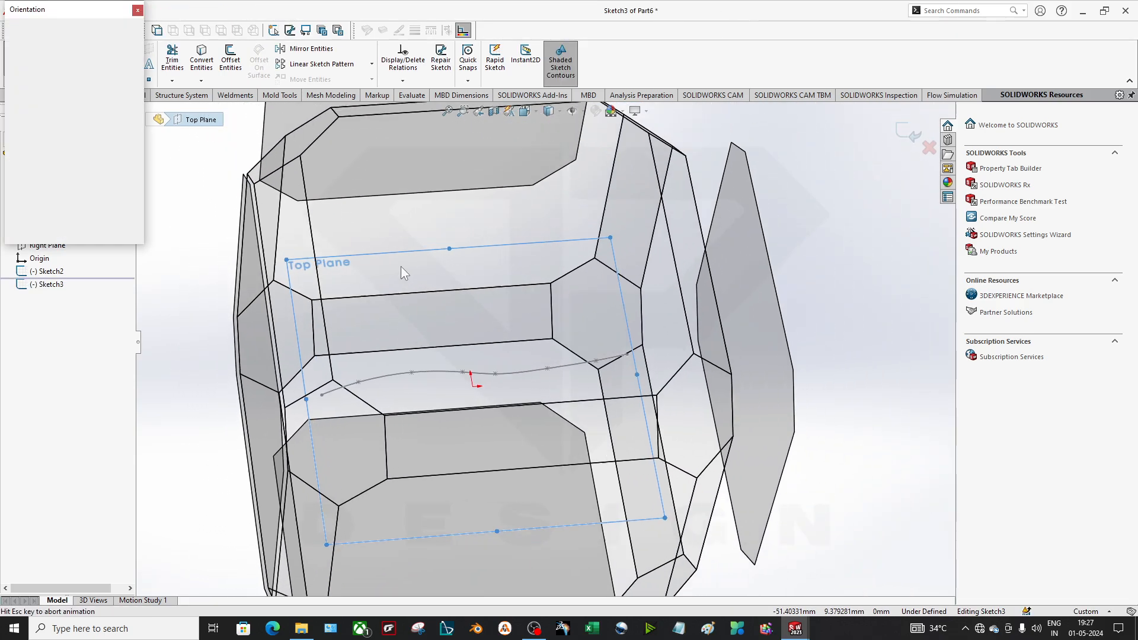
{"action": "left_click", "coordinate": [400, 266]}
{"action": "key", "text": "space"}
{"action": "left_click", "coordinate": [446, 349]}
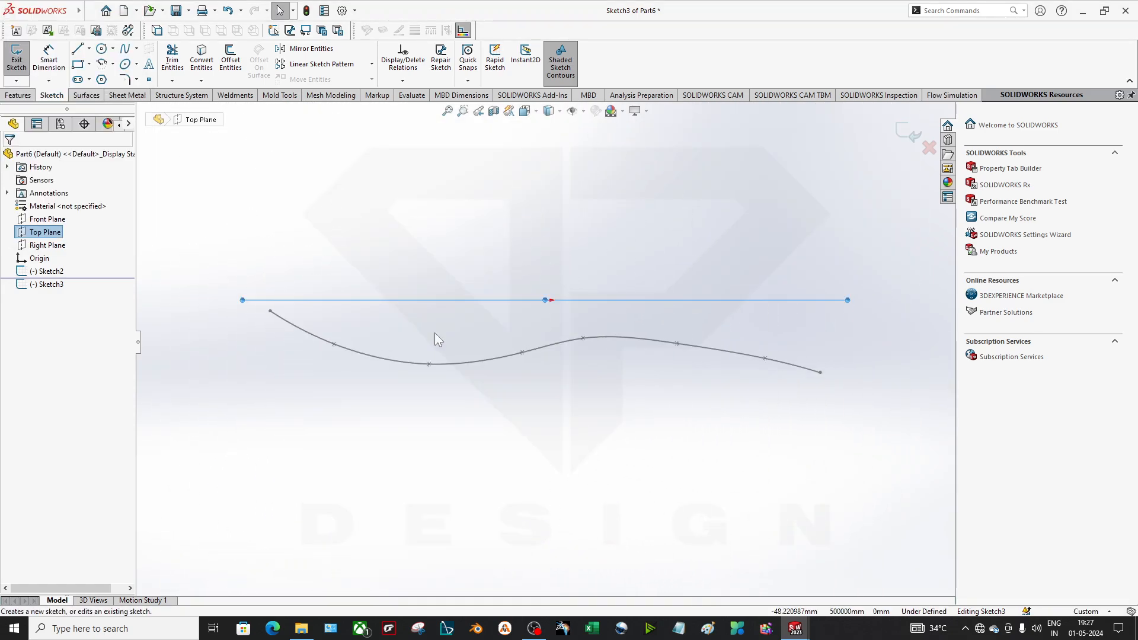
{"action": "middle_click_drag", "start_coordinate": [446, 370], "coordinate": [513, 396]}
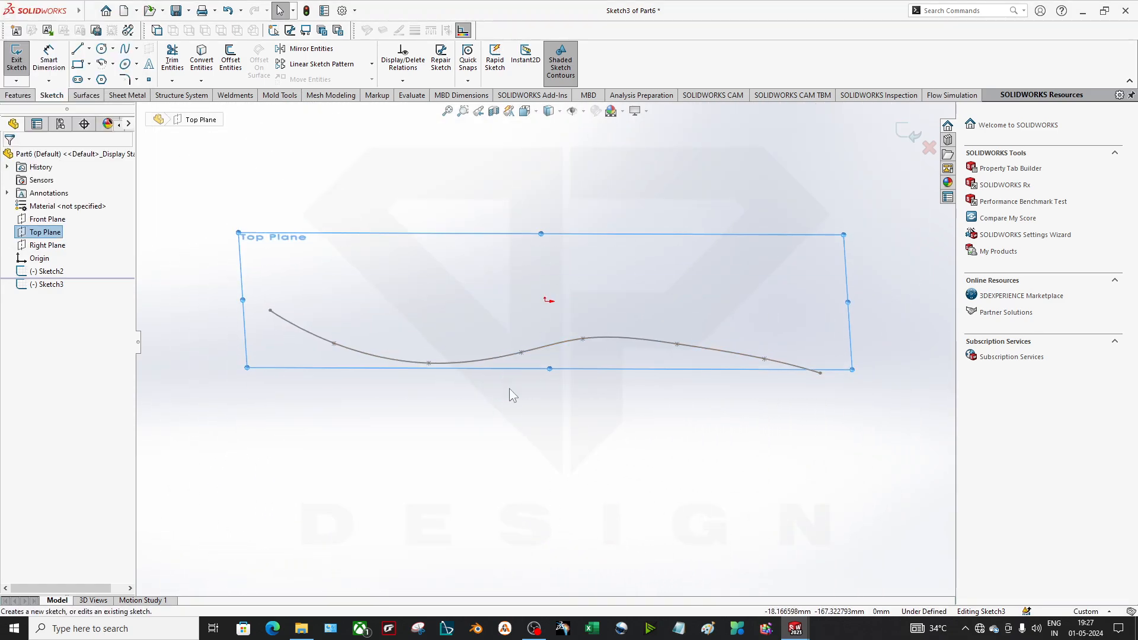
{"action": "right_click", "coordinate": [51, 234]}
{"action": "left_click", "coordinate": [336, 237]}
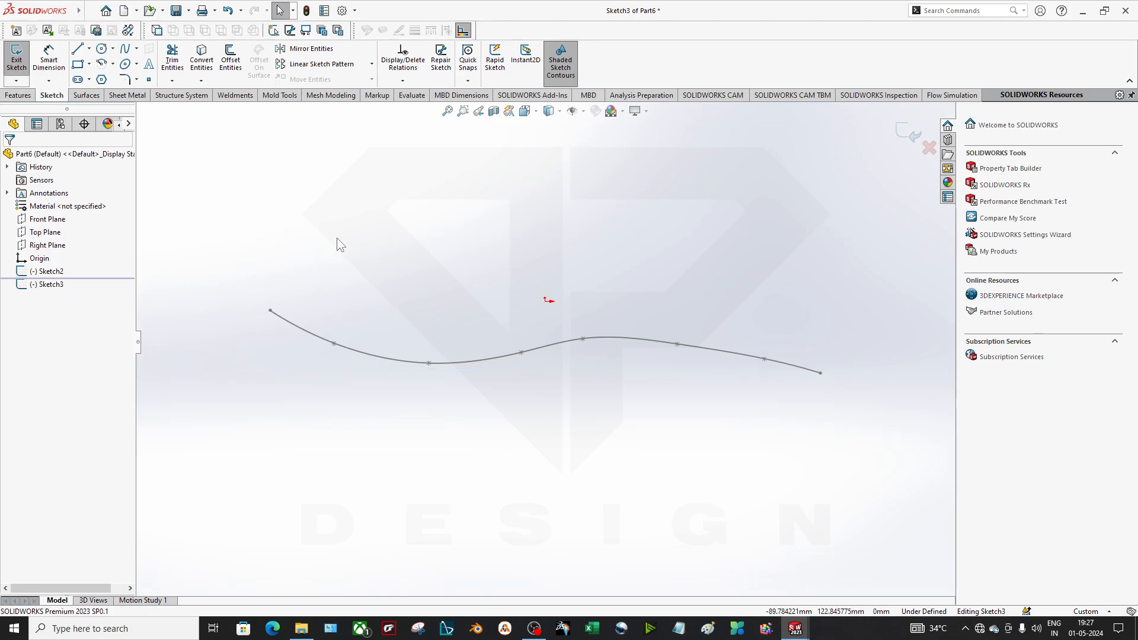
{"action": "middle_click_drag", "start_coordinate": [619, 243], "coordinate": [622, 269]}
{"action": "key", "text": "space"}
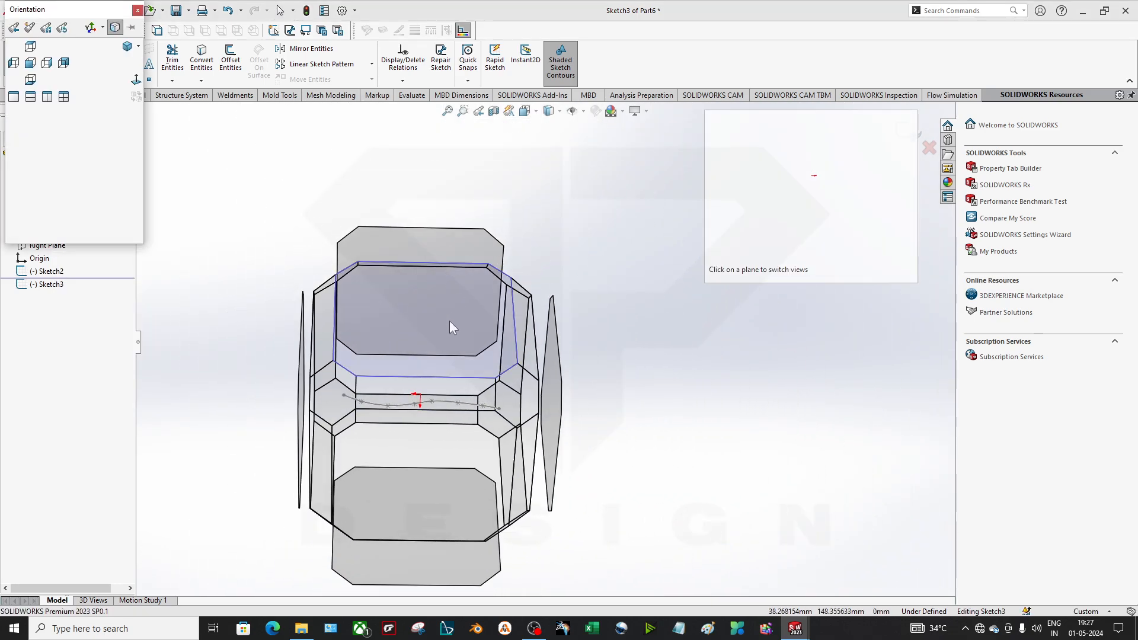
{"action": "left_click", "coordinate": [136, 79]}
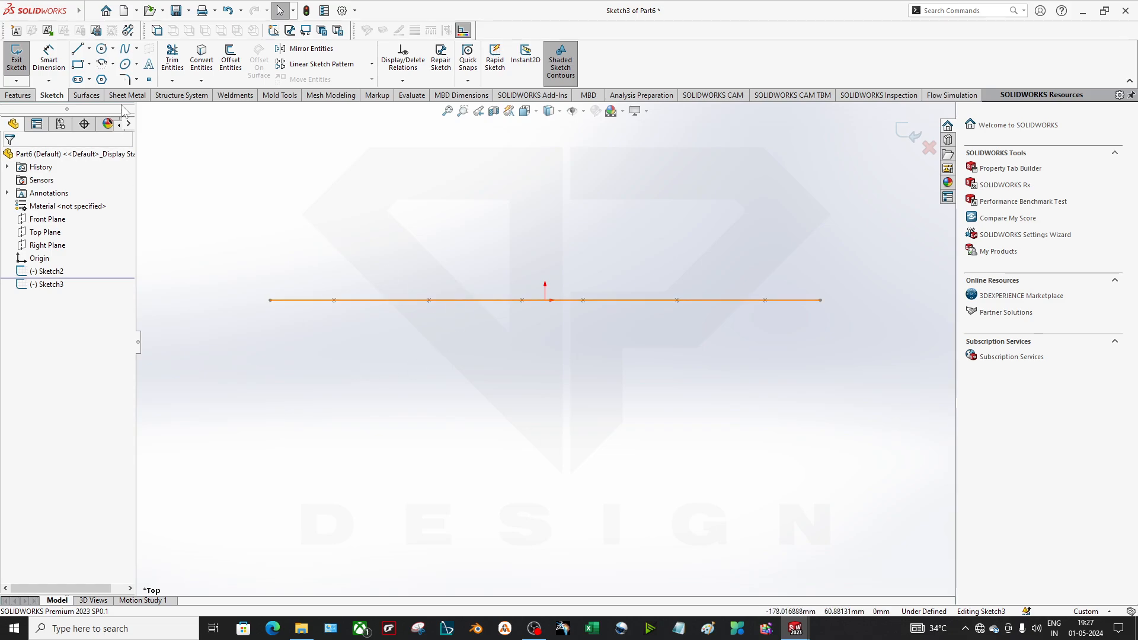
{"action": "left_click", "coordinate": [78, 50]}
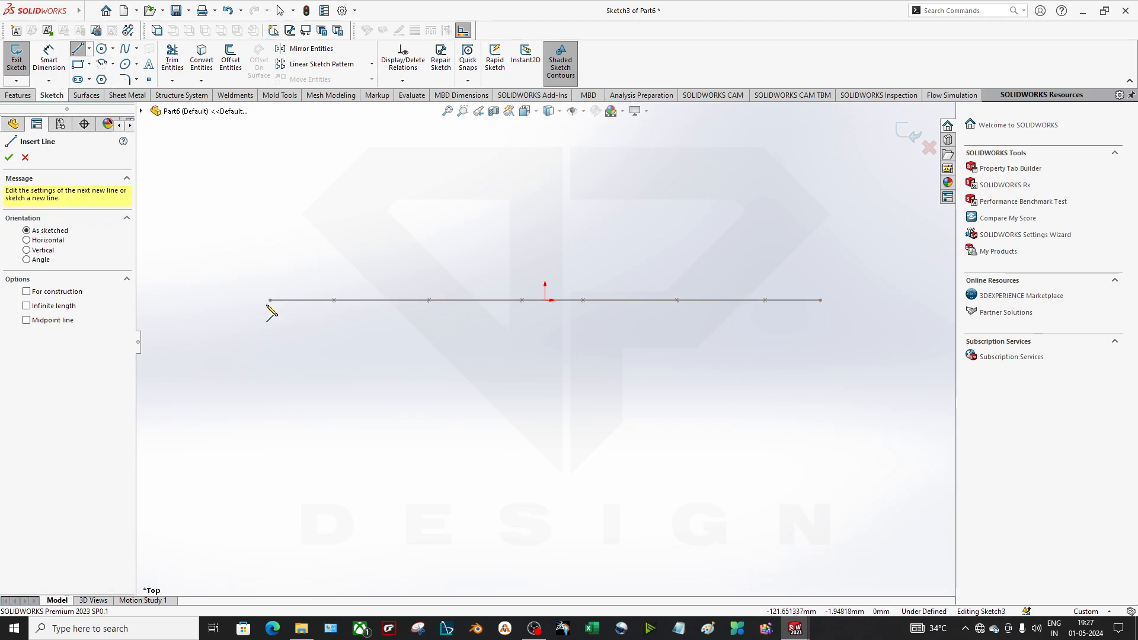
{"action": "left_click", "coordinate": [270, 242]}
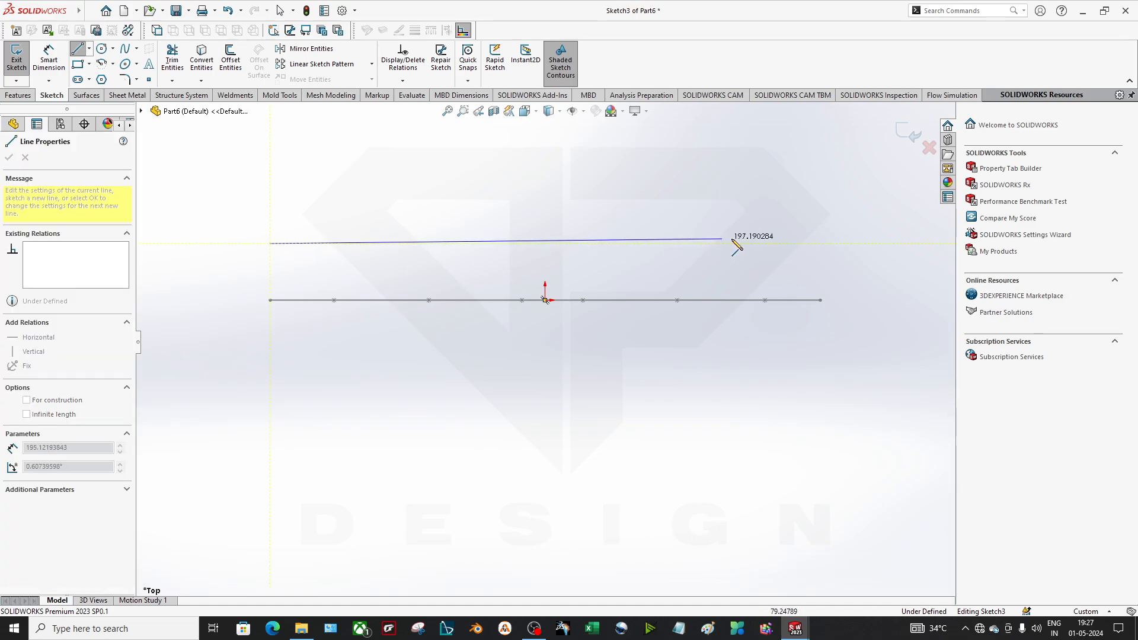
{"action": "left_click", "coordinate": [820, 242]}
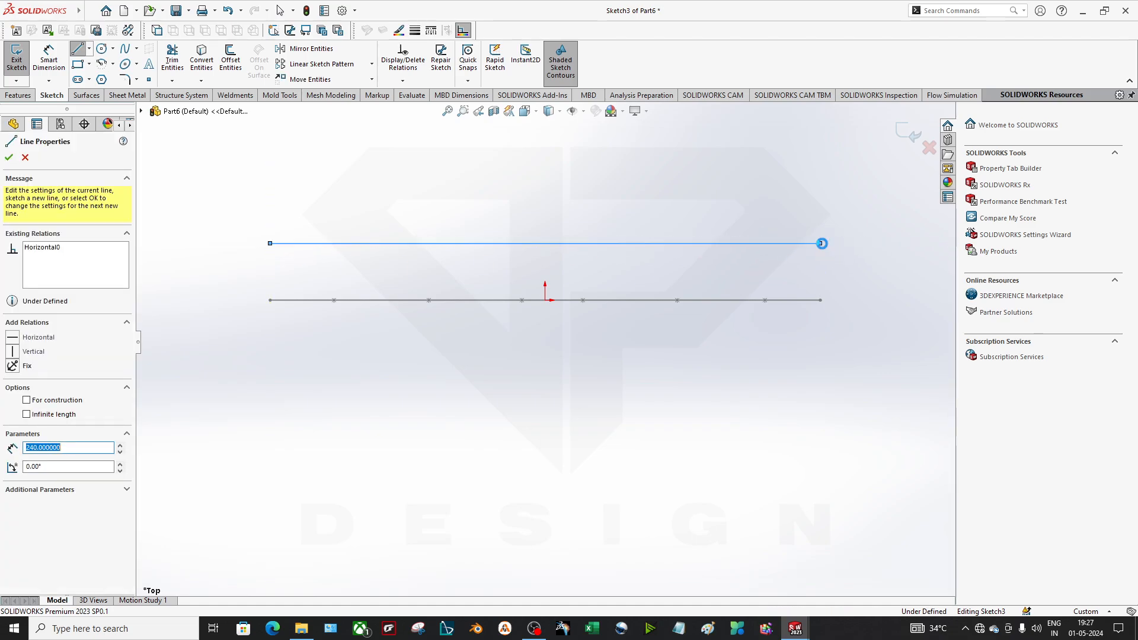
{"action": "key", "text": "Escape"}
{"action": "left_click", "coordinate": [676, 244]}
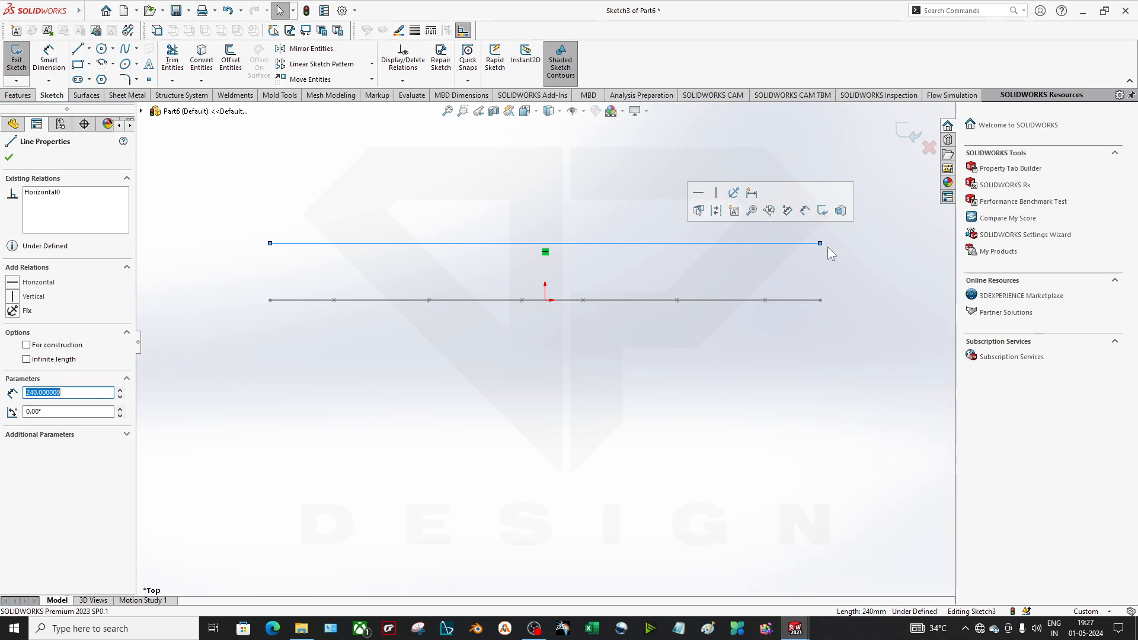
{"action": "key", "text": "Delete"}
Step: Draw an open, wavy seven-point spline beyond the first spline's edge-on line, starting in line with its left endpoint
{"action": "left_click", "coordinate": [125, 48]}
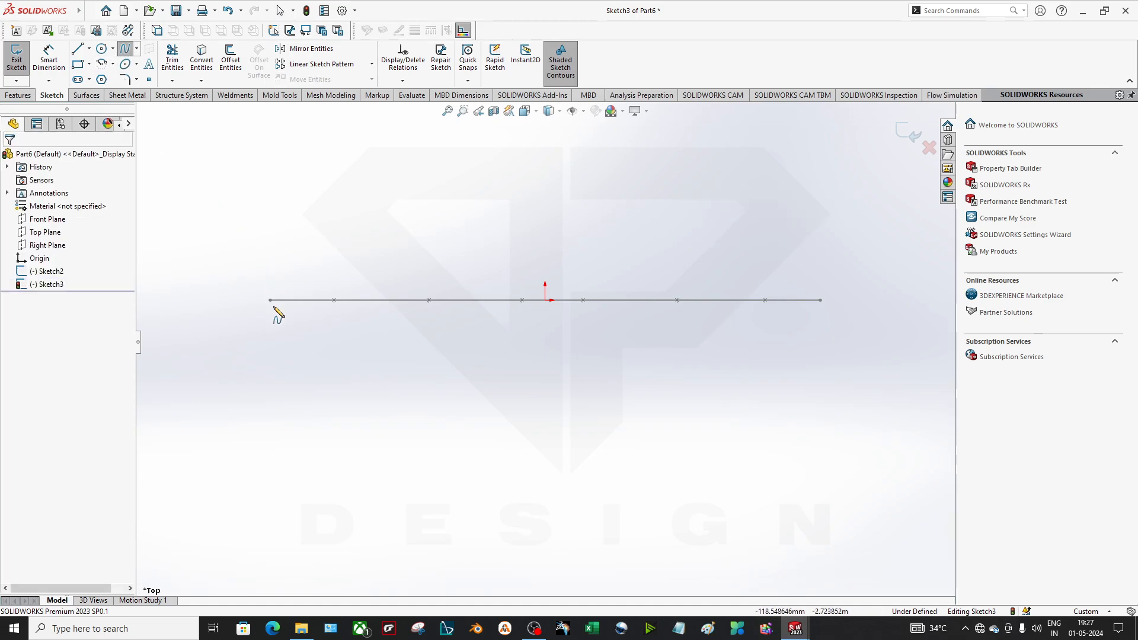
{"action": "left_click", "coordinate": [270, 213]}
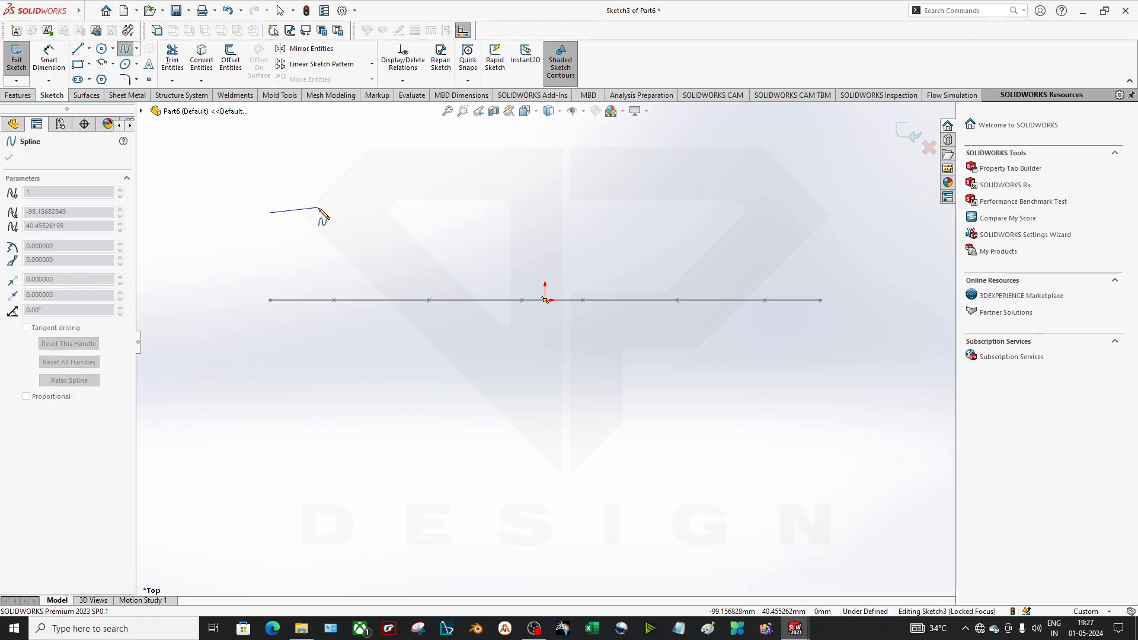
{"action": "left_click", "coordinate": [319, 208]}
{"action": "left_click", "coordinate": [470, 250]}
{"action": "left_click", "coordinate": [550, 182]}
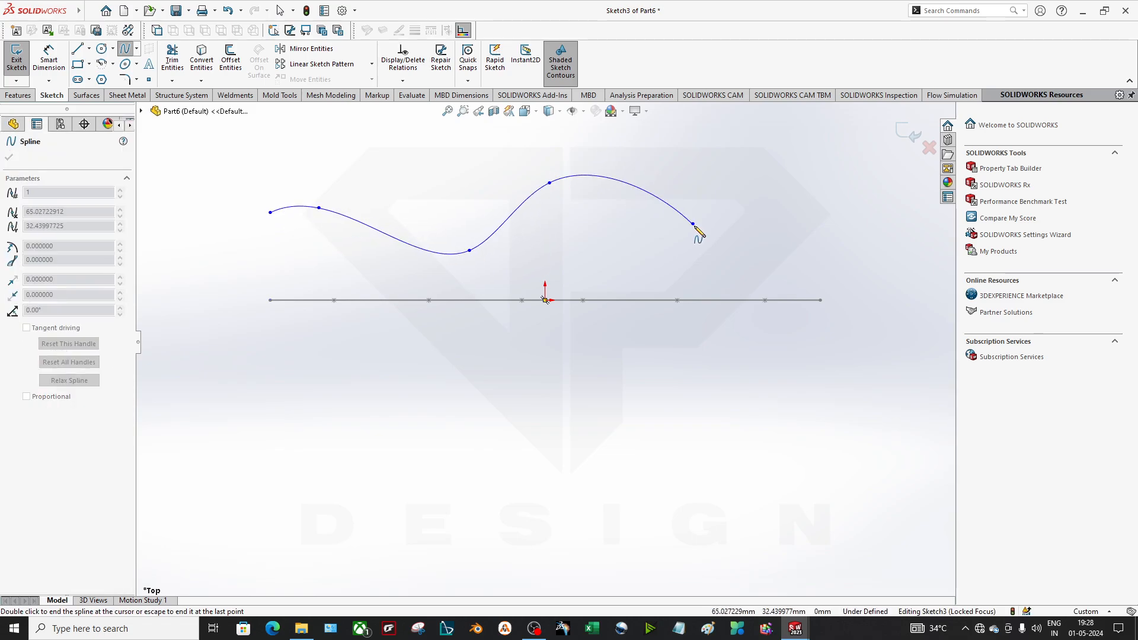
{"action": "left_click", "coordinate": [692, 224]}
{"action": "left_click", "coordinate": [789, 277]}
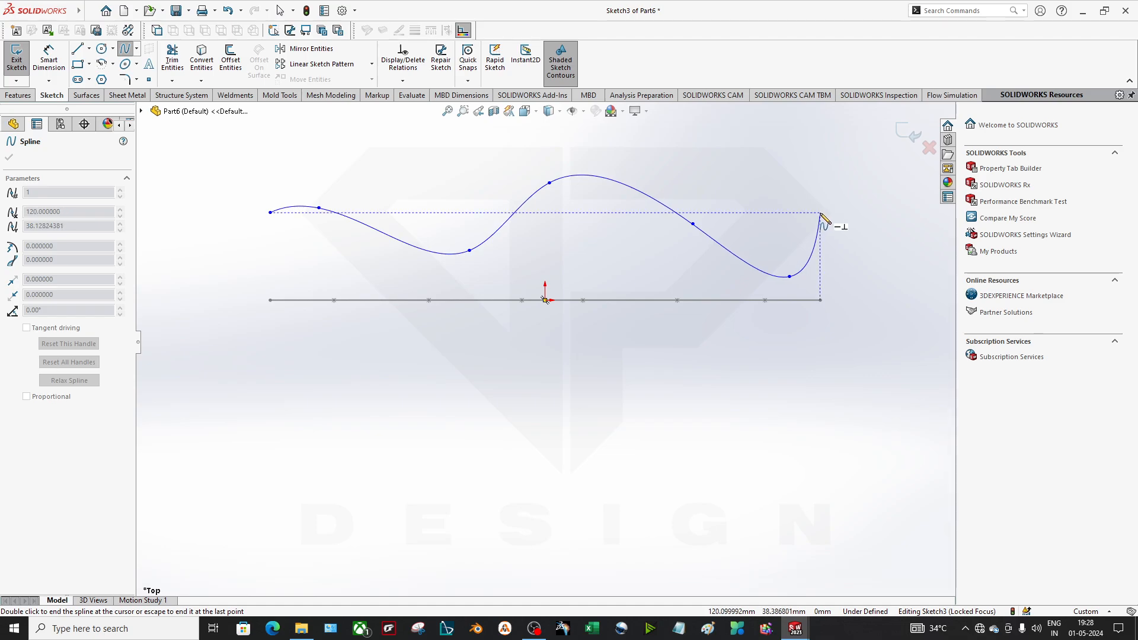
{"action": "double_click", "coordinate": [816, 270]}
{"action": "key", "text": "Escape"}
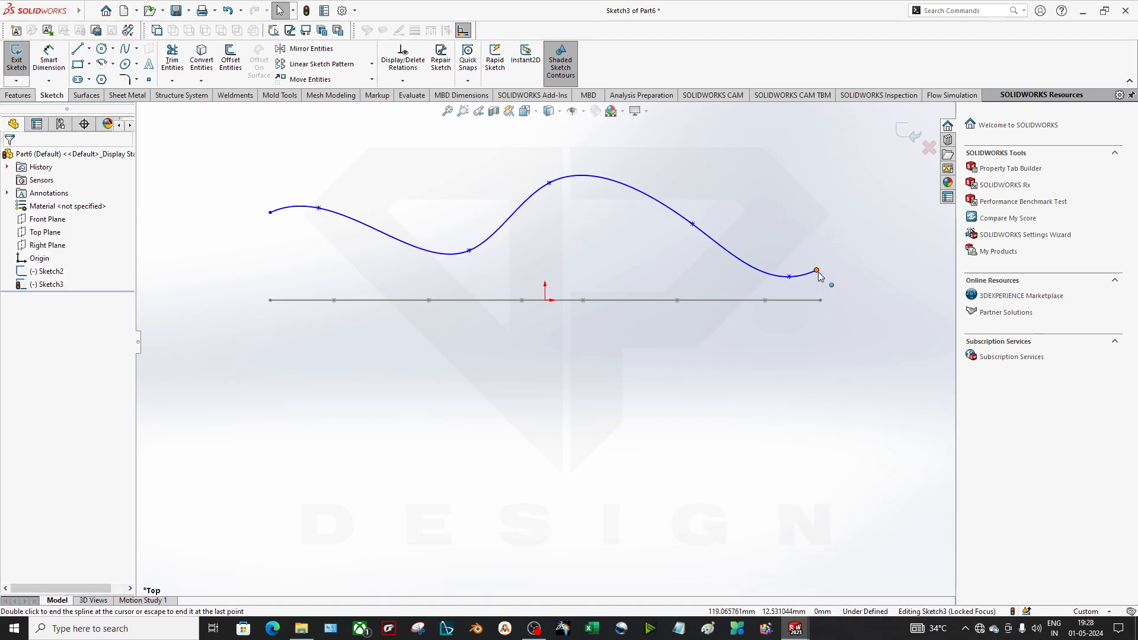
Step: Move the new spline's right endpoint into line with the first spline's right endpoint and exit the sketch
{"action": "mouse_move", "coordinate": [817, 270]}
{"action": "left_mouse_down"}
{"action": "mouse_move", "coordinate": [842, 269]}
{"action": "mouse_move", "coordinate": [825, 294]}
{"action": "mouse_move", "coordinate": [821, 265]}
{"action": "left_mouse_up"}
{"action": "left_click", "coordinate": [860, 275]}
{"action": "left_click", "coordinate": [904, 133]}
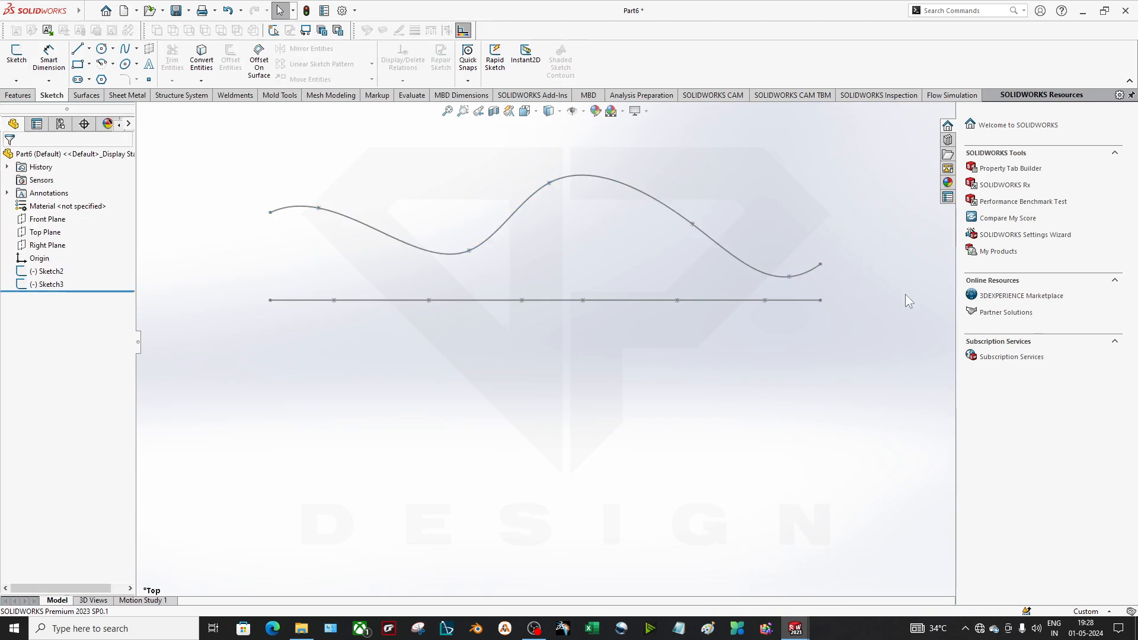
Step: Examine the two spline sketches from several angles to compare their shapes and positions in space
{"action": "mouse_move", "coordinate": [717, 463]}
{"action": "middle_mouse_down"}
{"action": "mouse_move", "coordinate": [754, 361]}
{"action": "mouse_move", "coordinate": [797, 409]}
{"action": "middle_mouse_up"}
{"action": "middle_click_drag", "start_coordinate": [532, 333], "coordinate": [559, 246]}
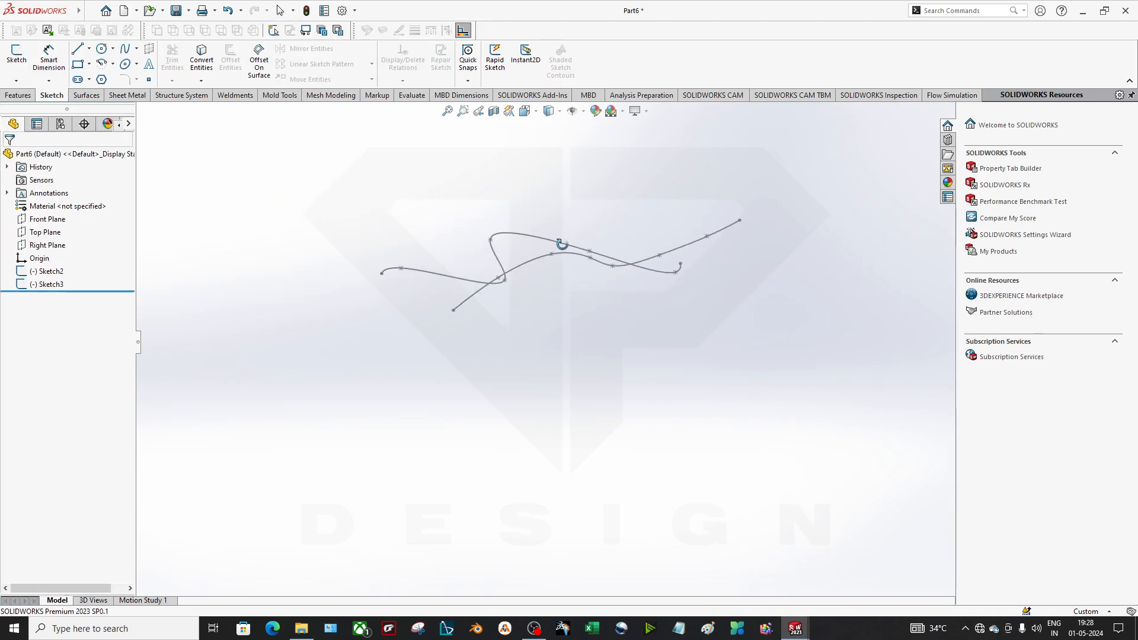
{"action": "mouse_move", "coordinate": [634, 279]}
{"action": "middle_mouse_down"}
{"action": "mouse_move", "coordinate": [691, 272]}
{"action": "mouse_move", "coordinate": [666, 256]}
{"action": "mouse_move", "coordinate": [614, 357]}
{"action": "middle_mouse_up"}
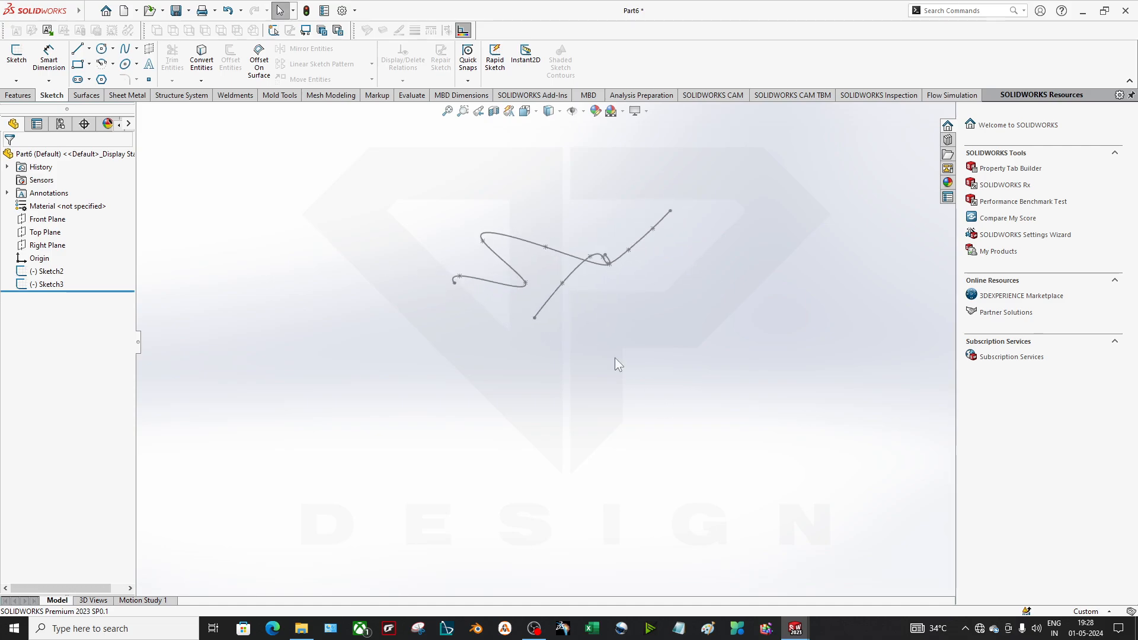
{"action": "scroll", "coordinate": [491, 211], "scroll_direction": "down", "scroll_amount": 2}
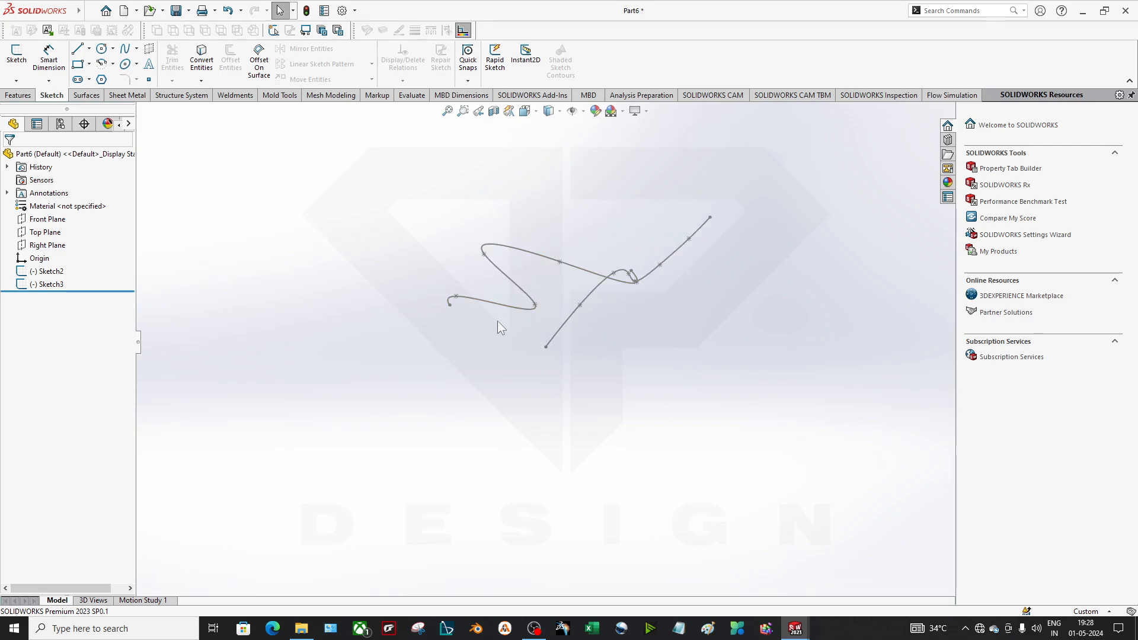
{"action": "scroll", "coordinate": [496, 321], "scroll_direction": "down", "scroll_amount": 2}
{"action": "middle_click_drag", "start_coordinate": [578, 350], "coordinate": [645, 328]}
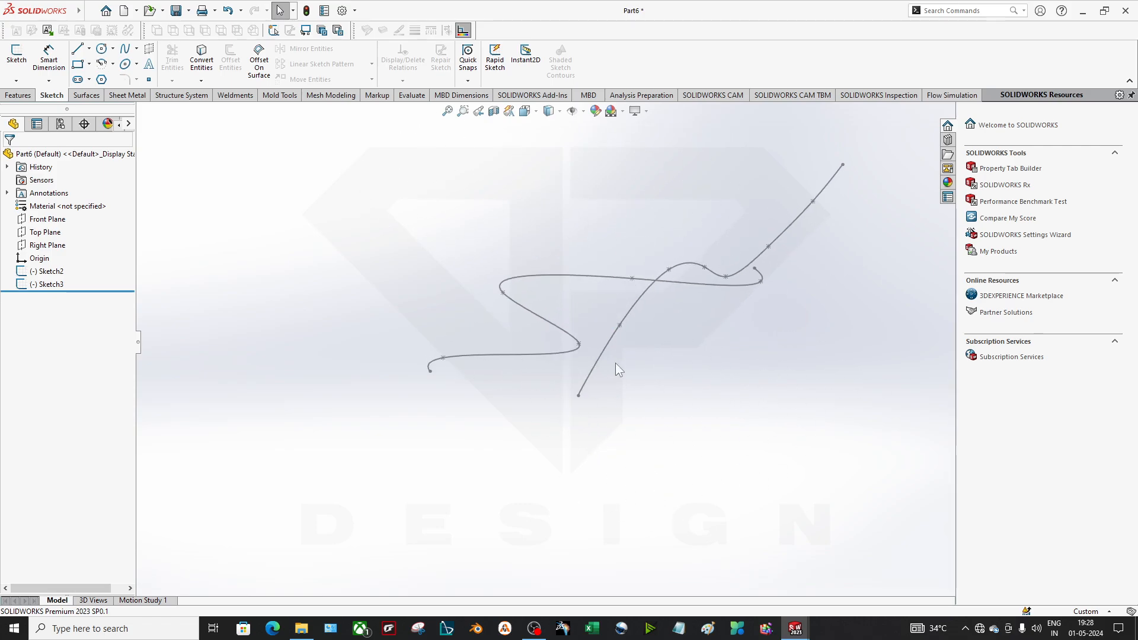
{"action": "left_click", "coordinate": [610, 347]}
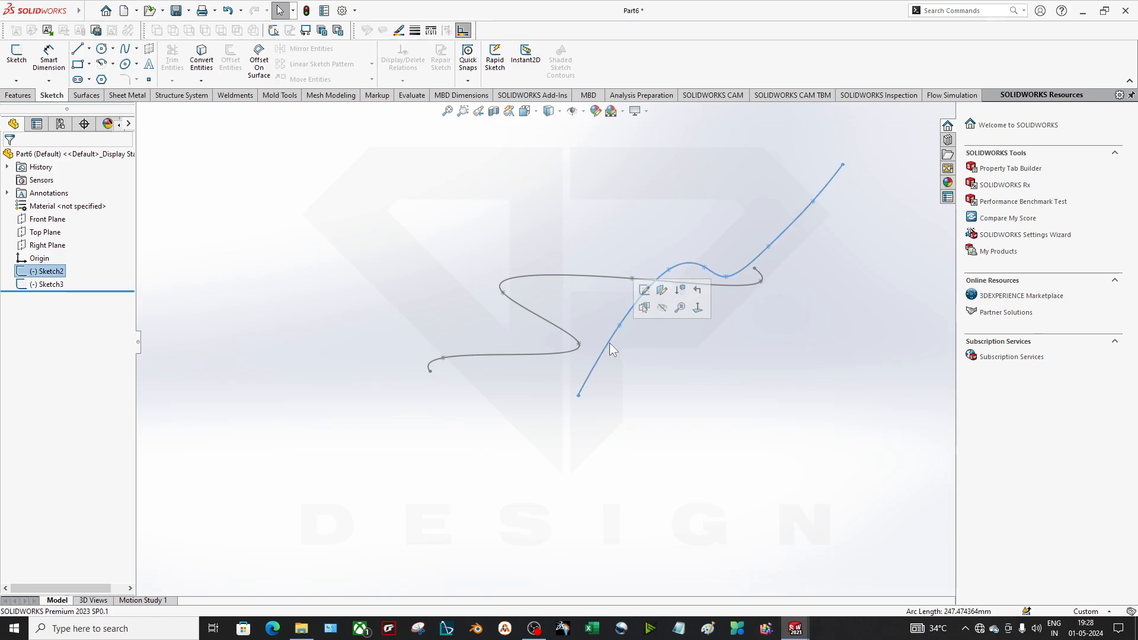
{"action": "left_click", "coordinate": [520, 304]}
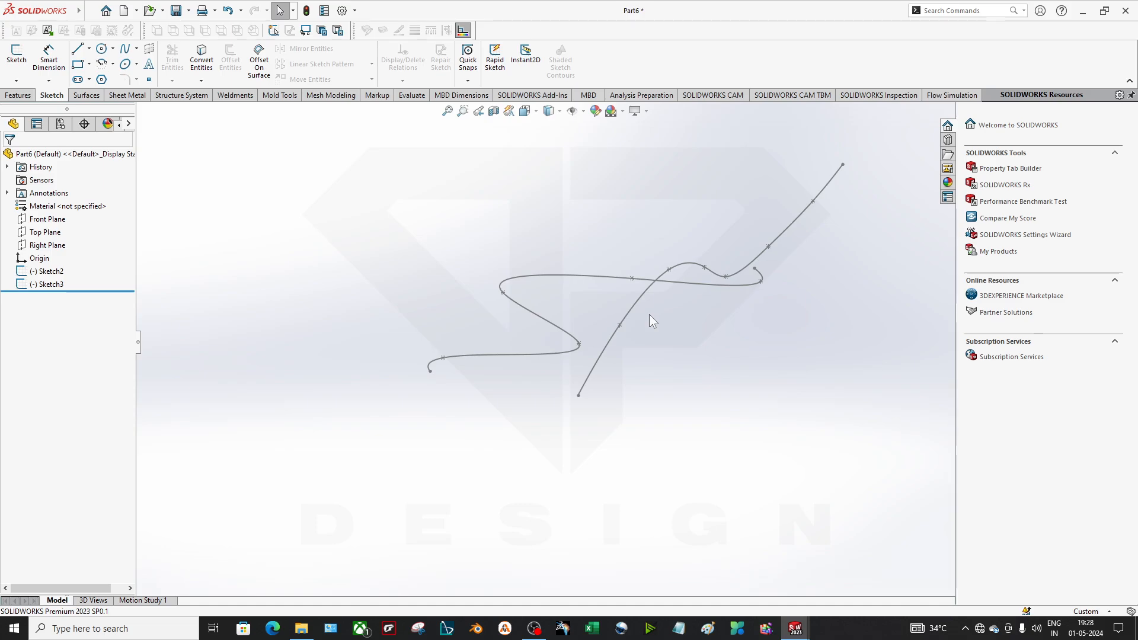
{"action": "mouse_move", "coordinate": [649, 320]}
{"action": "middle_mouse_down"}
{"action": "mouse_move", "coordinate": [625, 410]}
{"action": "mouse_move", "coordinate": [649, 386]}
{"action": "middle_mouse_up"}
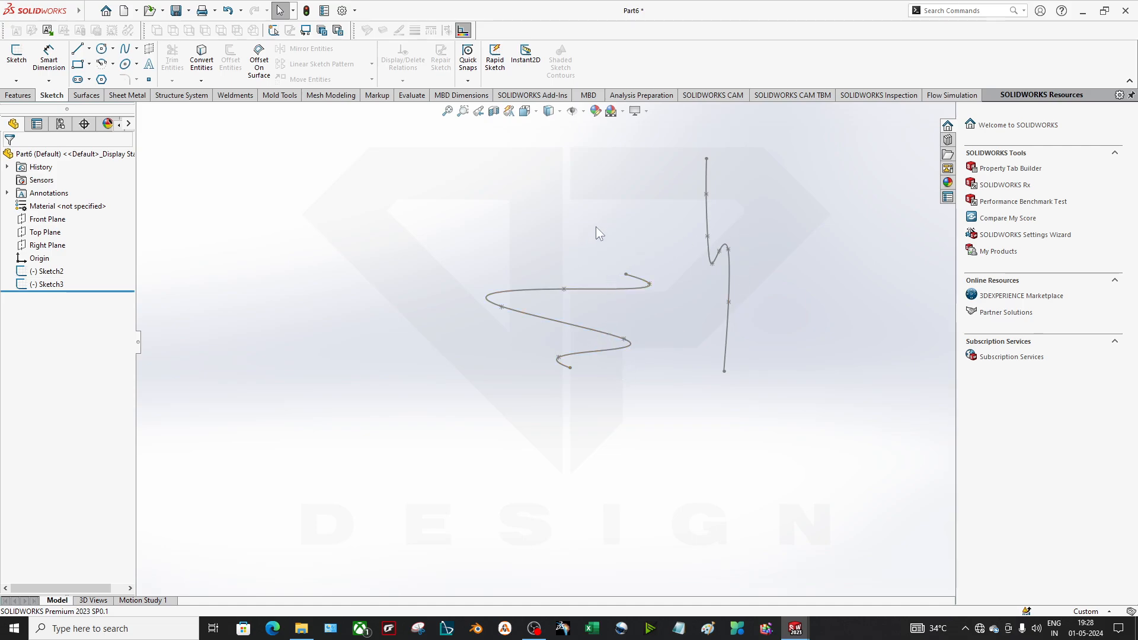
{"action": "mouse_move", "coordinate": [702, 307]}
{"action": "middle_mouse_down"}
{"action": "mouse_move", "coordinate": [711, 355]}
{"action": "mouse_move", "coordinate": [624, 342]}
{"action": "middle_mouse_up"}
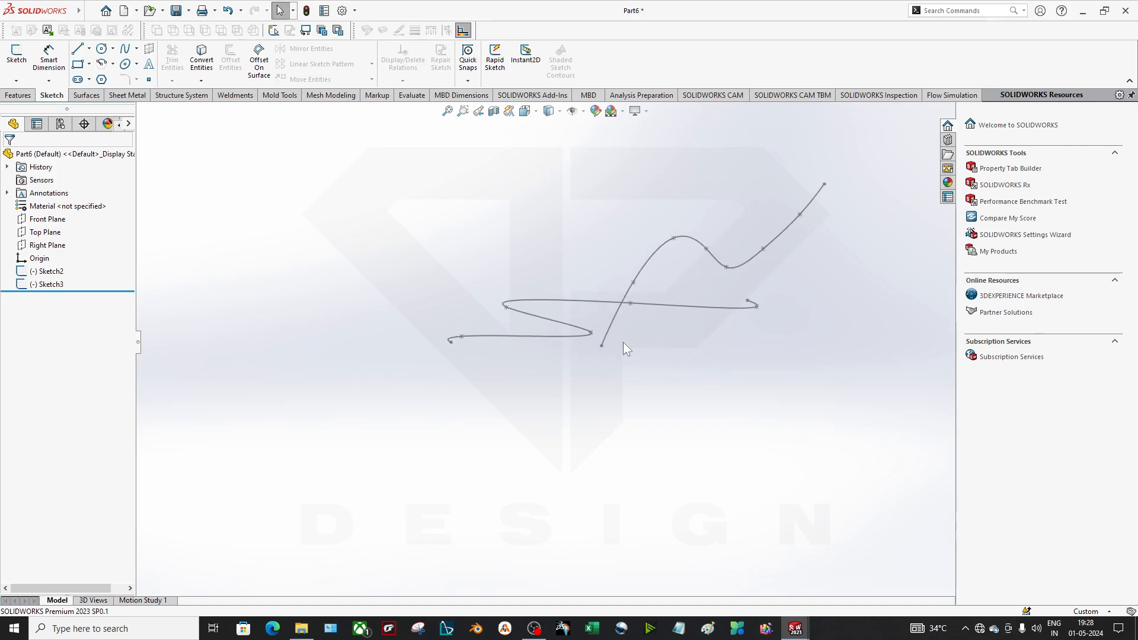
Step: Create a projected curve from the Front Plane and Top Plane splines with the Sketch on sketch projection type
{"action": "left_click", "coordinate": [18, 95]}
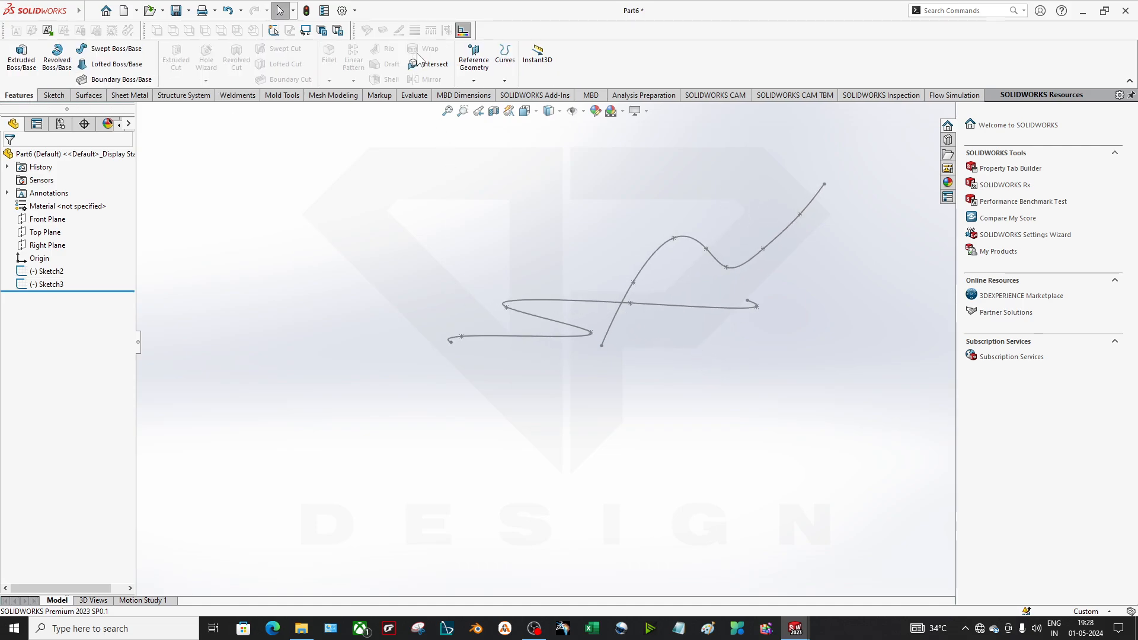
{"action": "left_click", "coordinate": [505, 80]}
{"action": "left_click", "coordinate": [521, 94]}
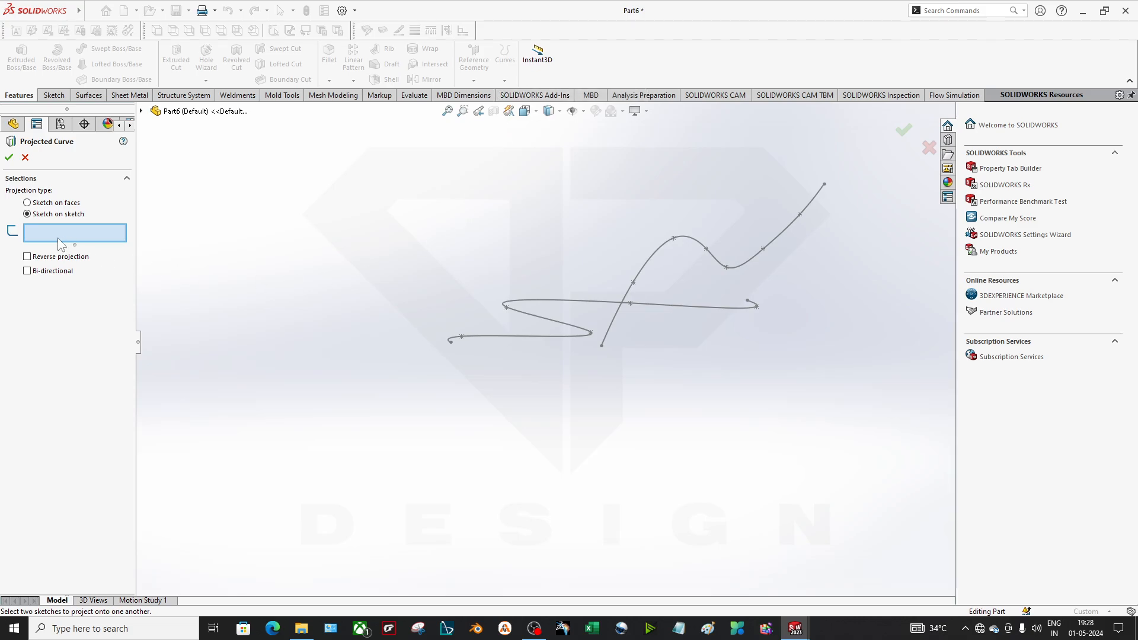
{"action": "left_click", "coordinate": [660, 253]}
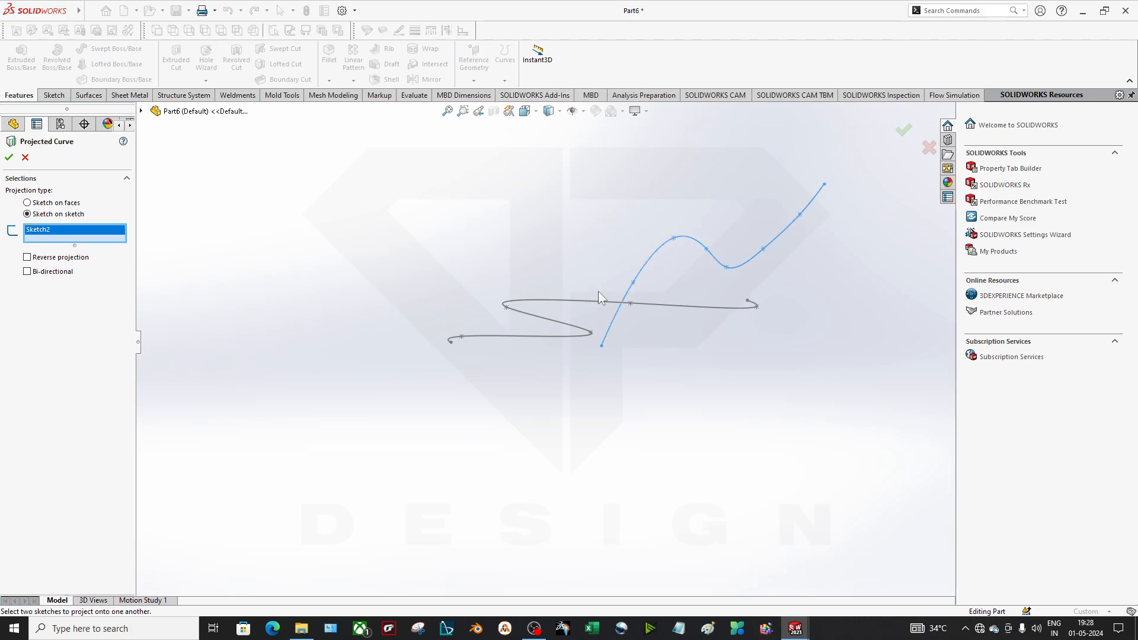
{"action": "left_click", "coordinate": [590, 304]}
{"action": "mouse_move", "coordinate": [665, 377]}
{"action": "middle_mouse_down"}
{"action": "mouse_move", "coordinate": [679, 408]}
{"action": "mouse_move", "coordinate": [693, 409]}
{"action": "mouse_move", "coordinate": [676, 379]}
{"action": "middle_mouse_up"}
{"action": "left_click", "coordinate": [9, 158]}
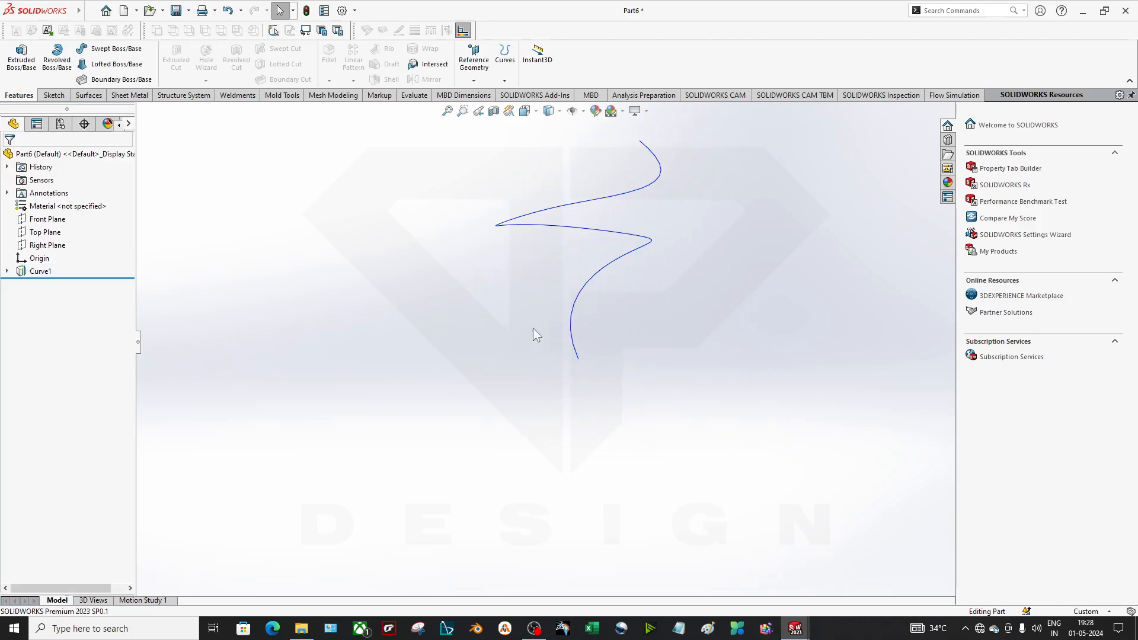
Step: Start a 3D sketch, convert the projected curve into a sketch entity with Convert Entities, and exit the sketch
{"action": "middle_click_drag", "start_coordinate": [532, 328], "coordinate": [581, 273]}
{"action": "left_click", "coordinate": [577, 266]}
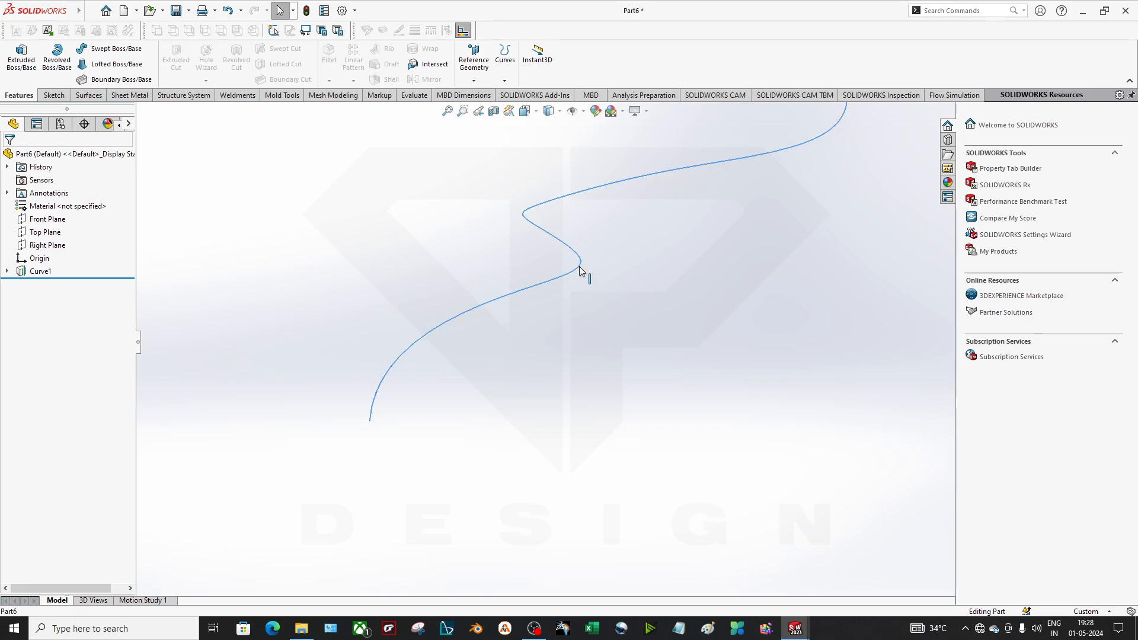
{"action": "left_click", "coordinate": [61, 97]}
{"action": "left_click", "coordinate": [16, 80]}
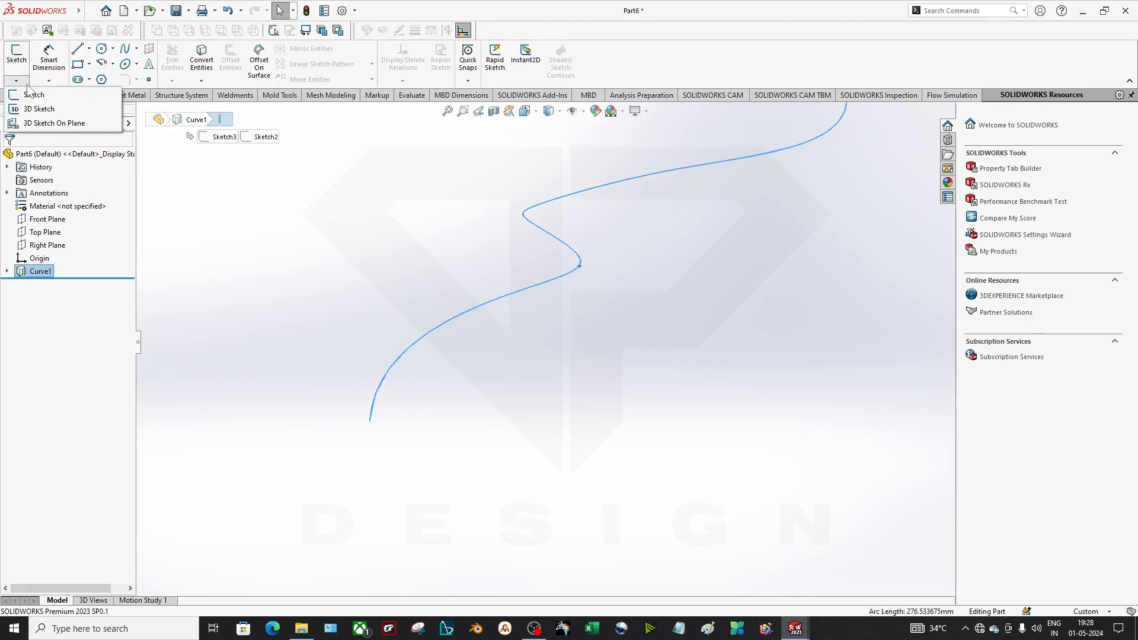
{"action": "left_click", "coordinate": [24, 105]}
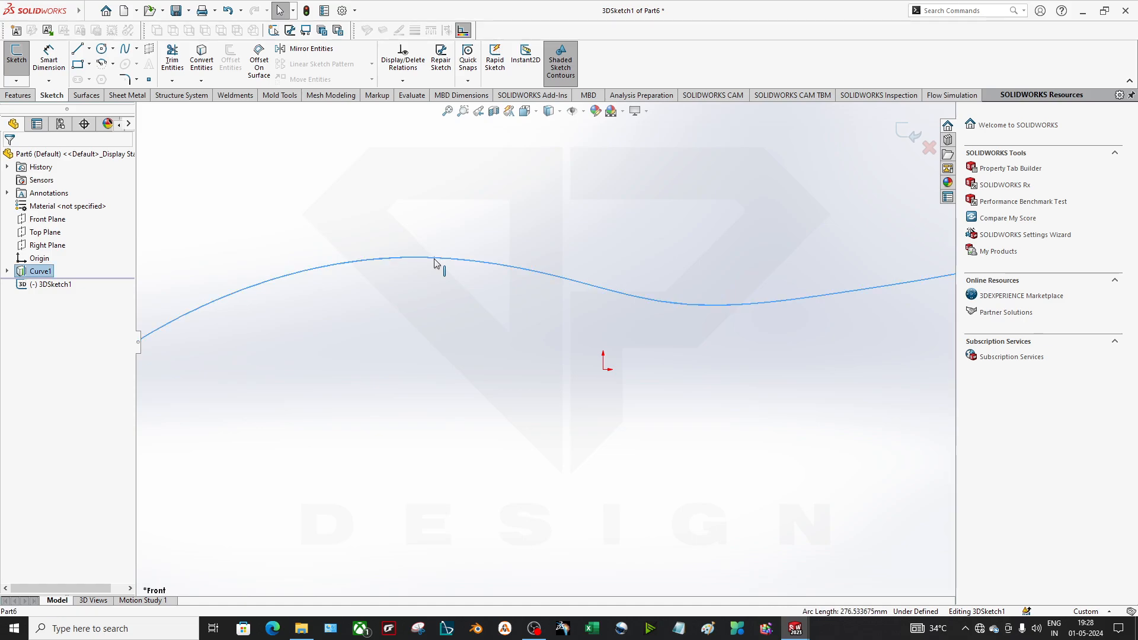
{"action": "left_click", "coordinate": [202, 59]}
{"action": "scroll", "coordinate": [544, 326], "scroll_direction": "up", "scroll_amount": 5}
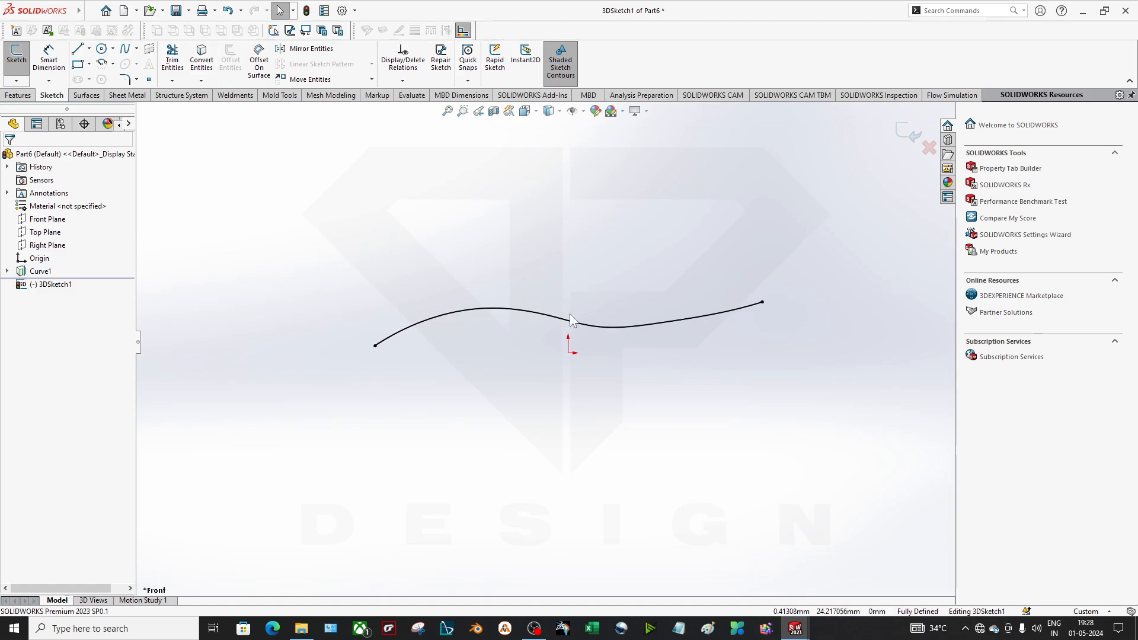
{"action": "left_click", "coordinate": [901, 133]}
Step: Examine the converted 3D curve from several angles, including the front view and from above
{"action": "mouse_move", "coordinate": [485, 343]}
{"action": "middle_mouse_down"}
{"action": "mouse_move", "coordinate": [686, 284]}
{"action": "mouse_move", "coordinate": [738, 307]}
{"action": "mouse_move", "coordinate": [662, 317]}
{"action": "mouse_move", "coordinate": [711, 336]}
{"action": "mouse_move", "coordinate": [770, 428]}
{"action": "middle_mouse_up"}
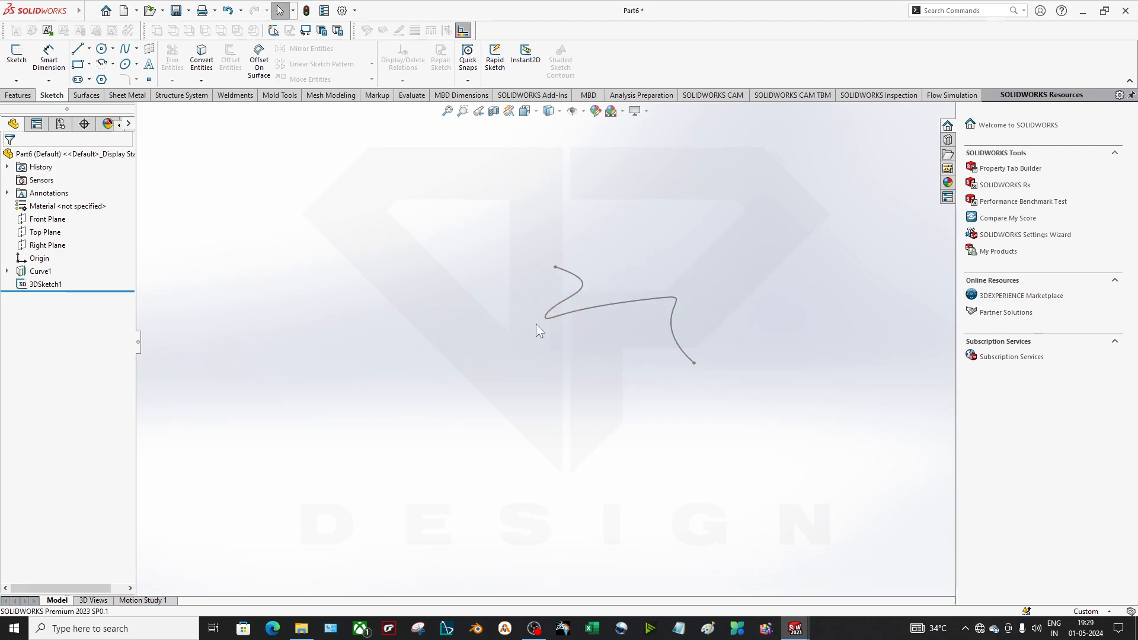
{"action": "middle_click_drag", "start_coordinate": [685, 407], "coordinate": [650, 358]}
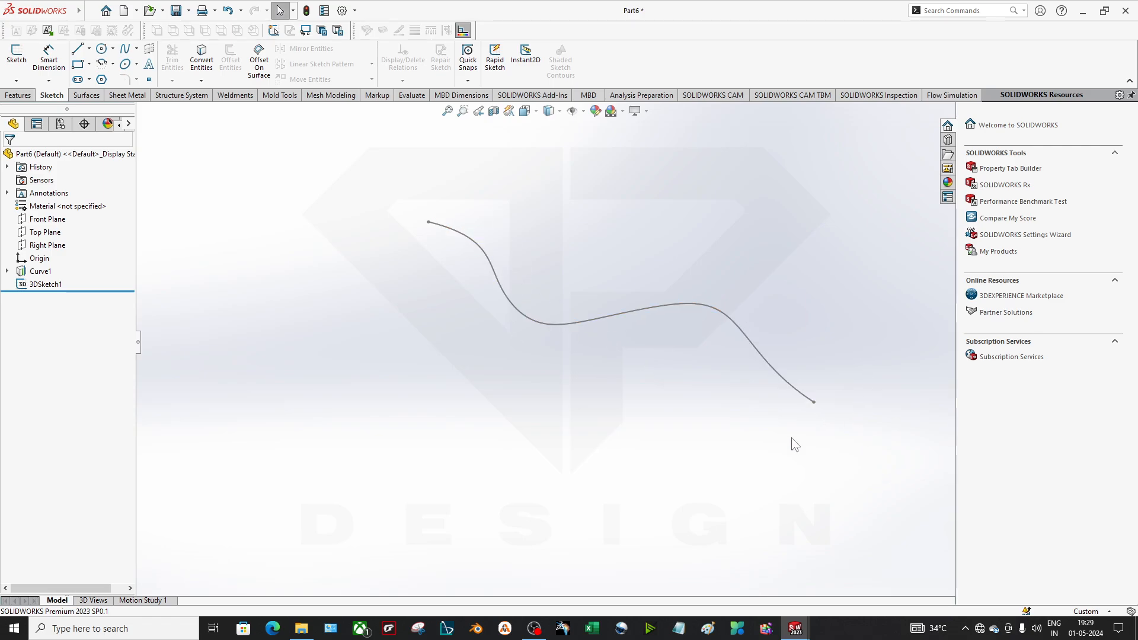
{"action": "middle_click_drag", "start_coordinate": [791, 438], "coordinate": [567, 393]}
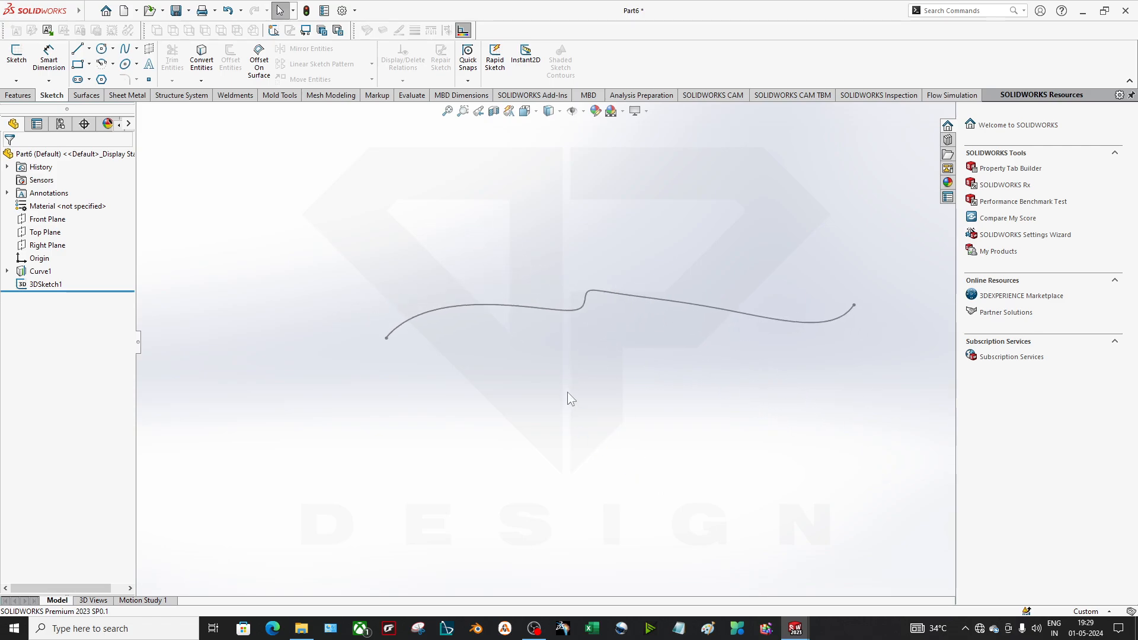
{"action": "key", "text": "space"}
{"action": "left_click", "coordinate": [494, 458]}
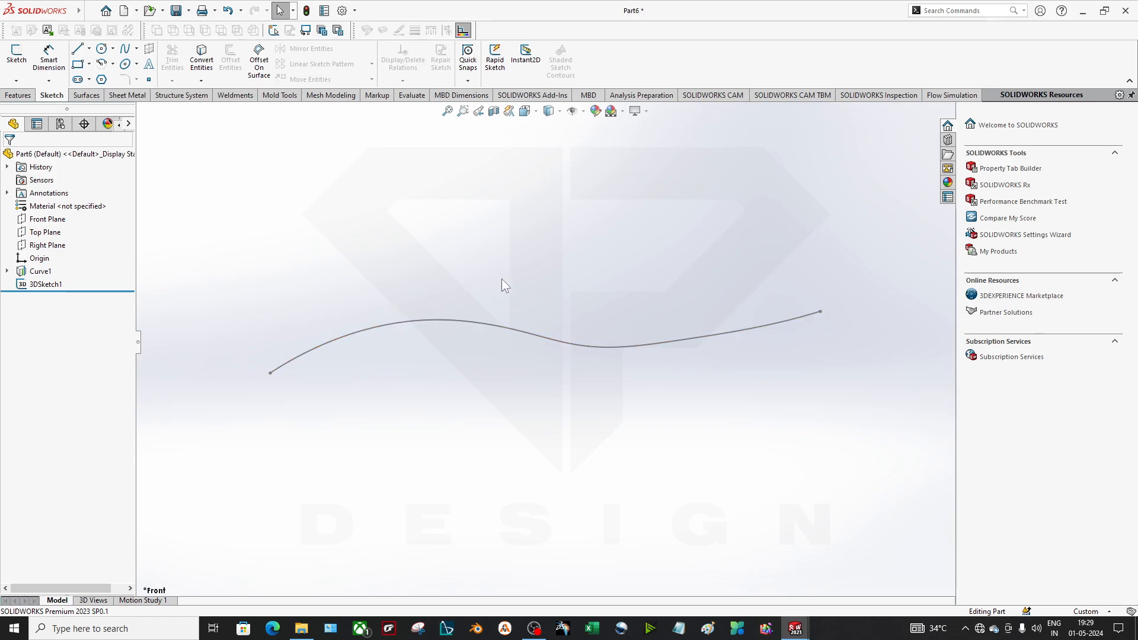
{"action": "middle_click_drag", "start_coordinate": [501, 279], "coordinate": [513, 427]}
{"action": "key", "text": "space"}
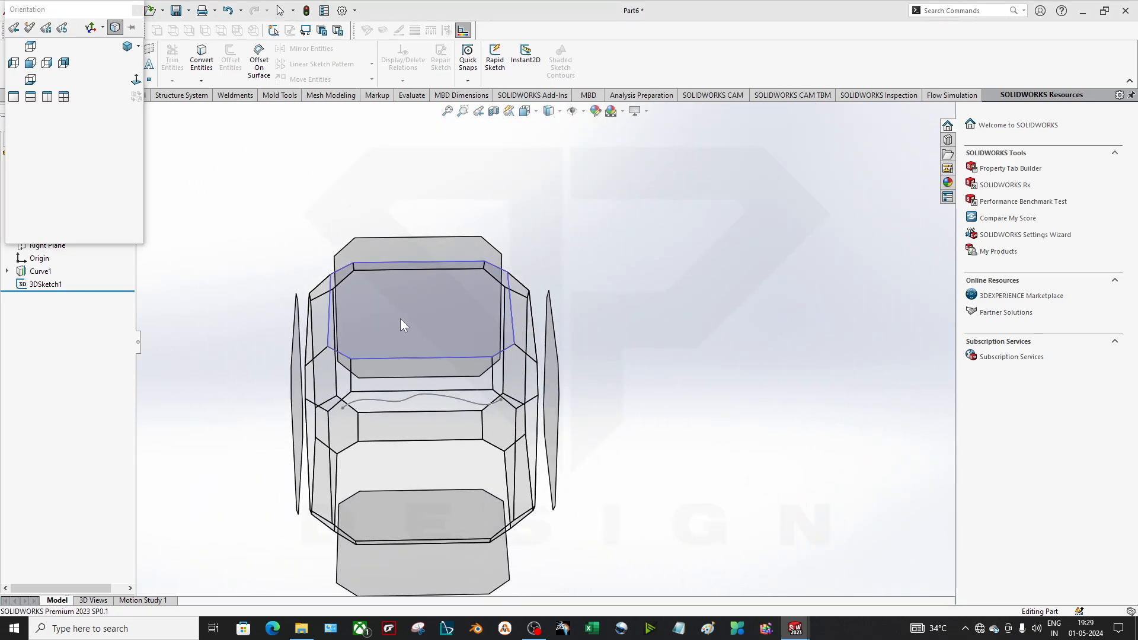
{"action": "left_click", "coordinate": [400, 319]}
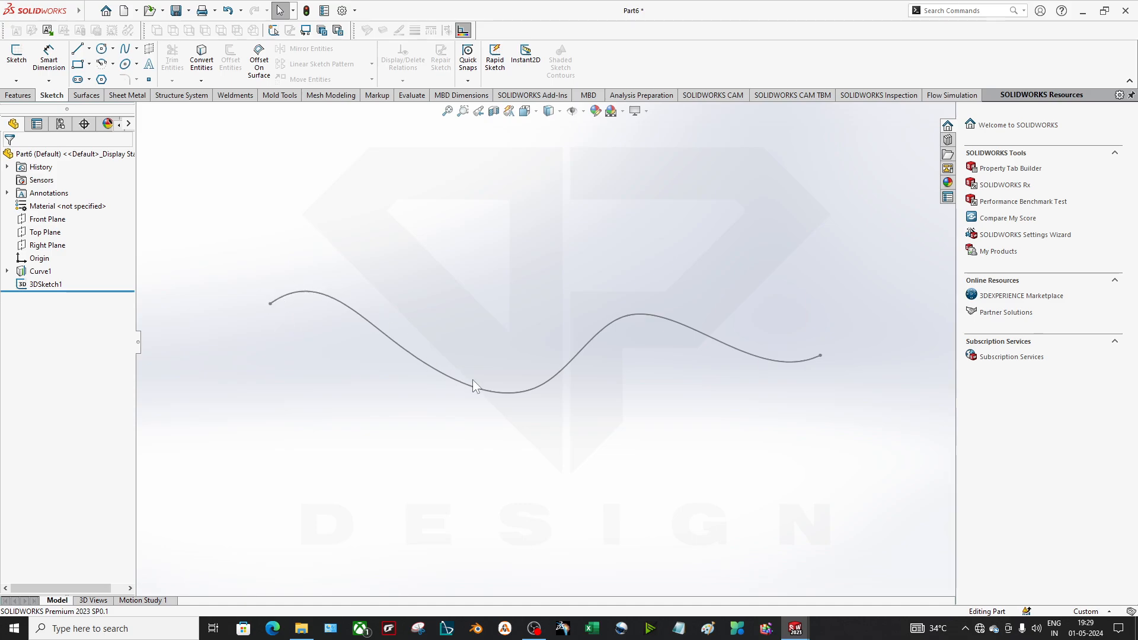
{"action": "mouse_move", "coordinate": [707, 427]}
{"action": "middle_mouse_down"}
{"action": "mouse_move", "coordinate": [698, 312]}
{"action": "mouse_move", "coordinate": [599, 368]}
{"action": "mouse_move", "coordinate": [688, 375]}
{"action": "mouse_move", "coordinate": [696, 384]}
{"action": "mouse_move", "coordinate": [671, 429]}
{"action": "middle_mouse_up"}
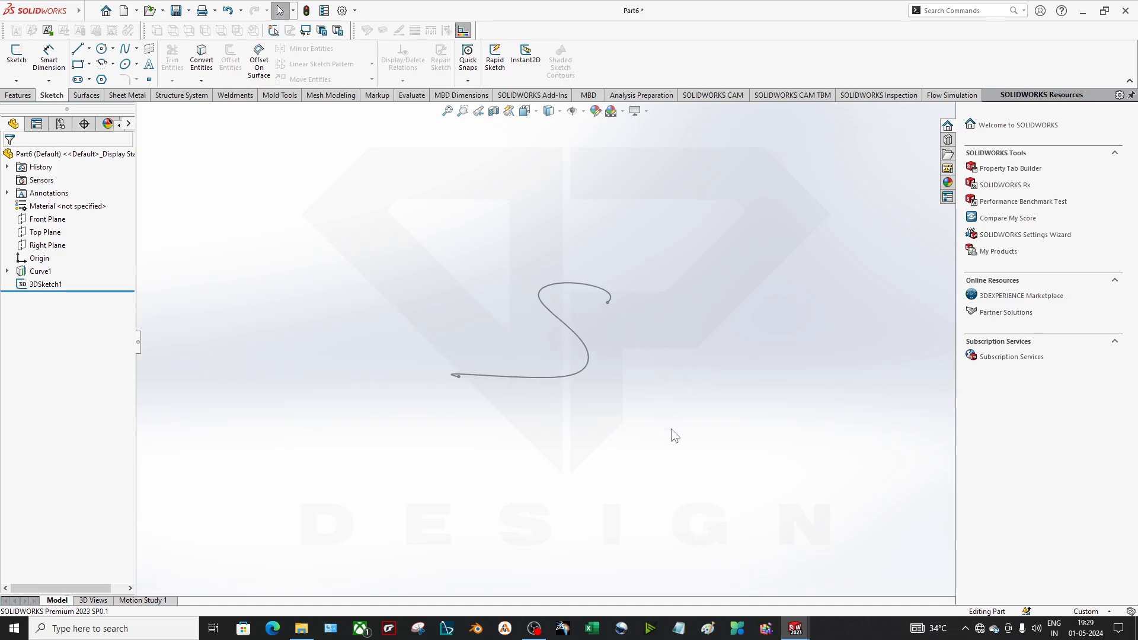